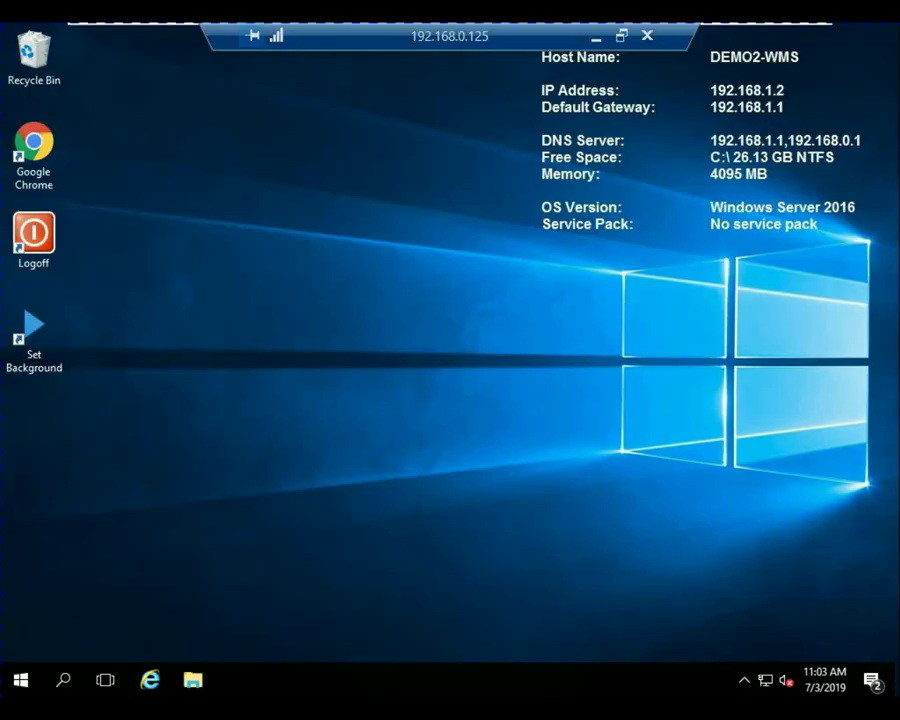
Launch Google Chrome from its desktop shortcut.
double_click(33, 145)
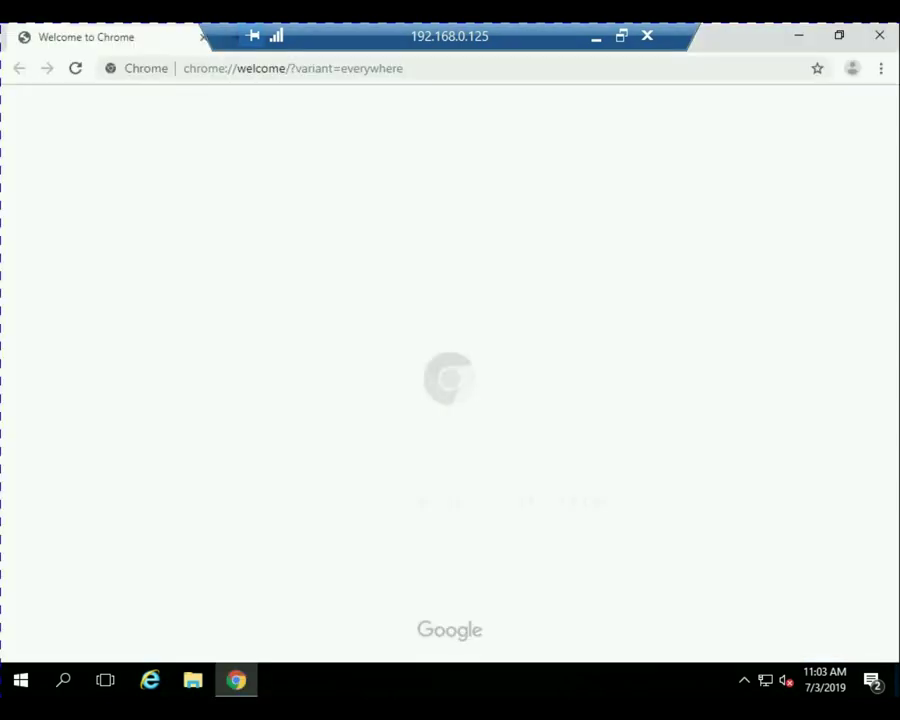
click(293, 68)
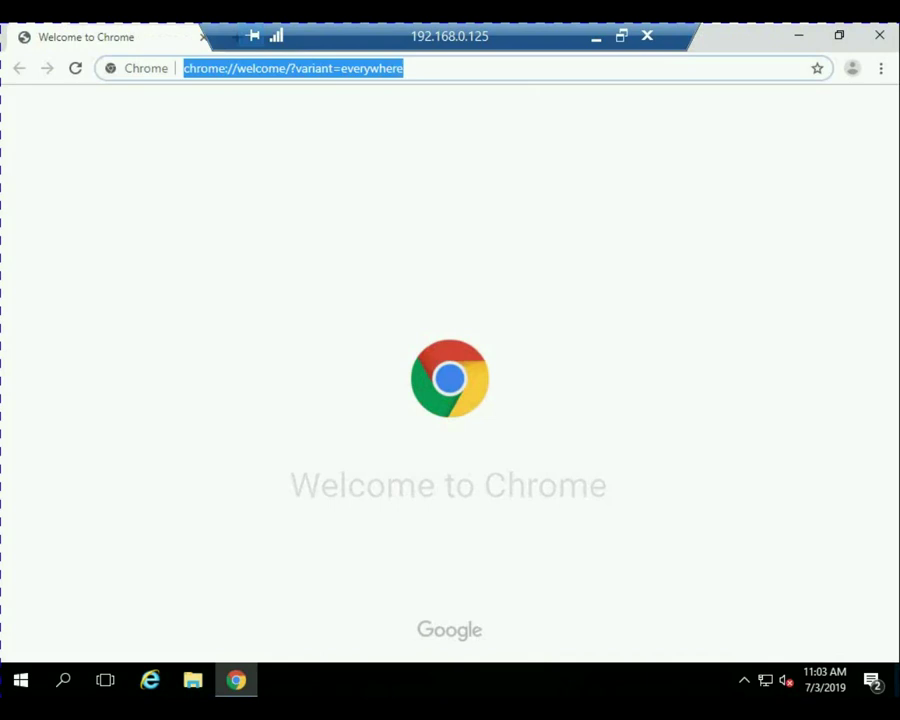
text(www.wy)
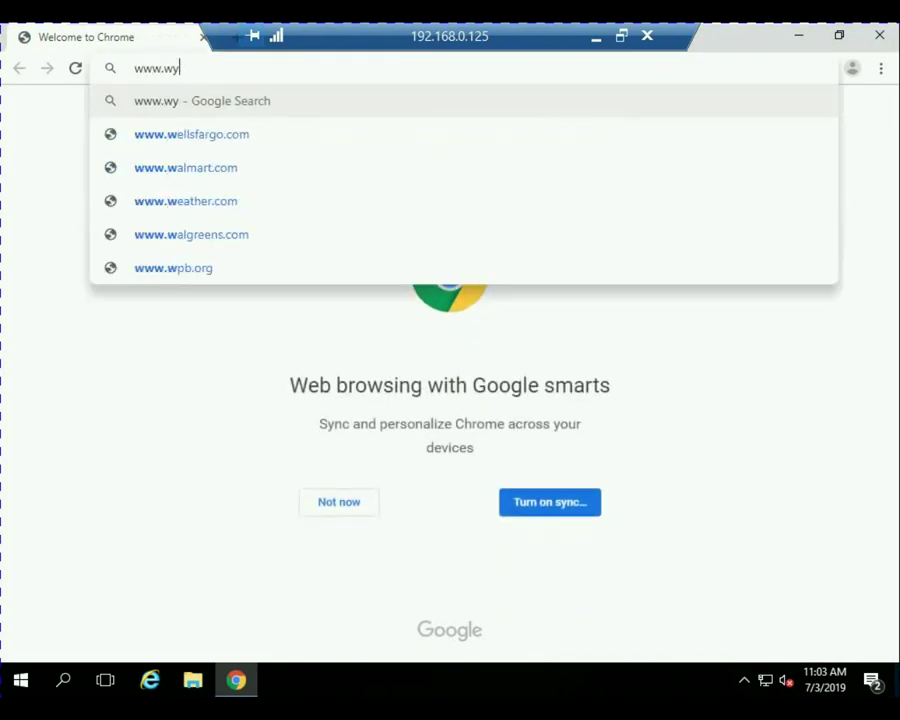
text(seman)
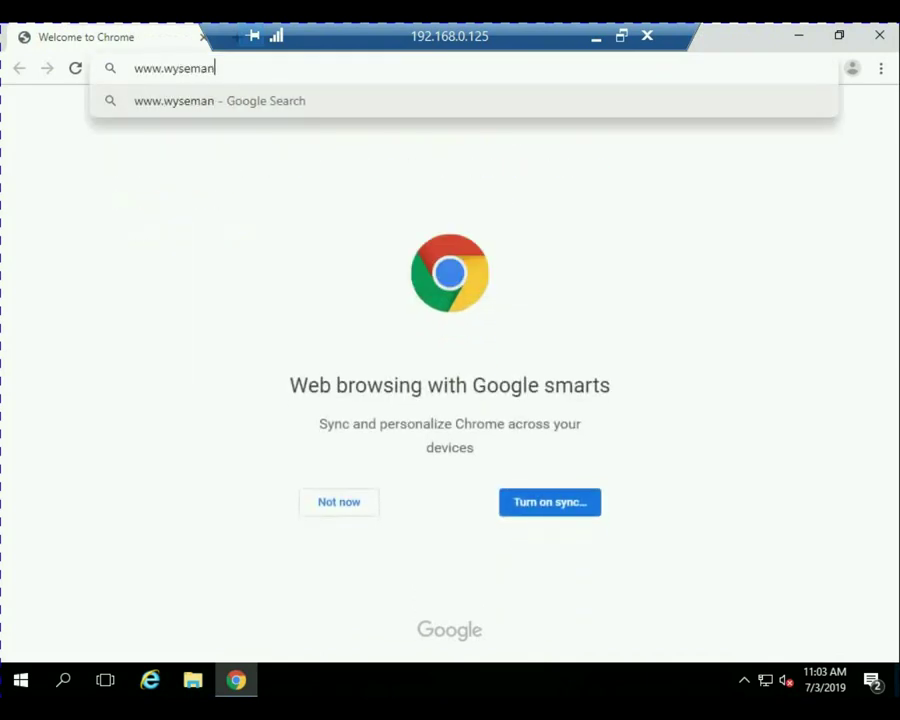
text(agementsuite.c)
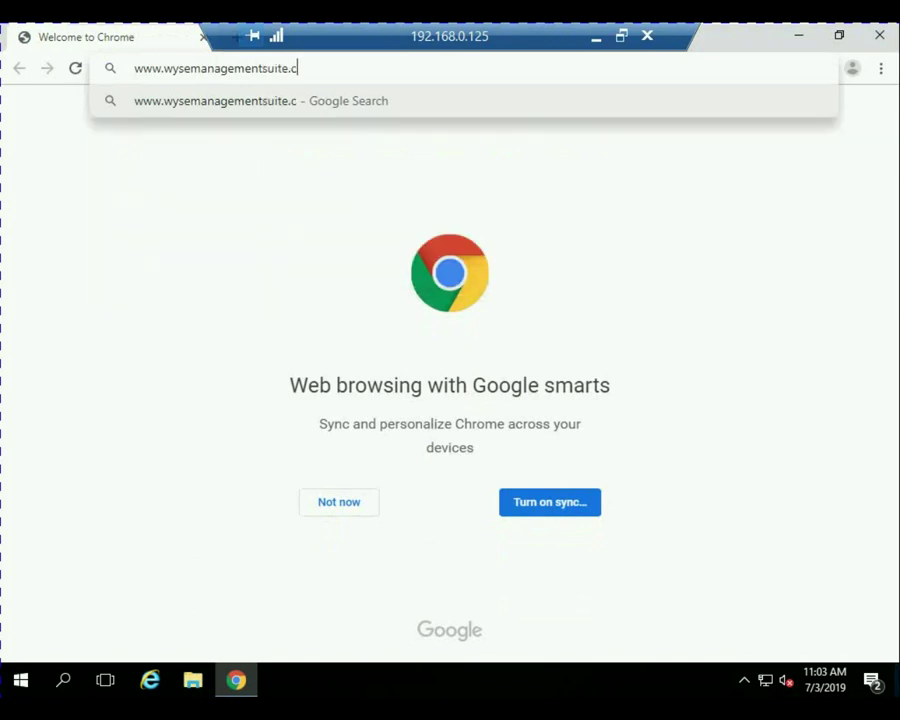
text(om)
key(Return)
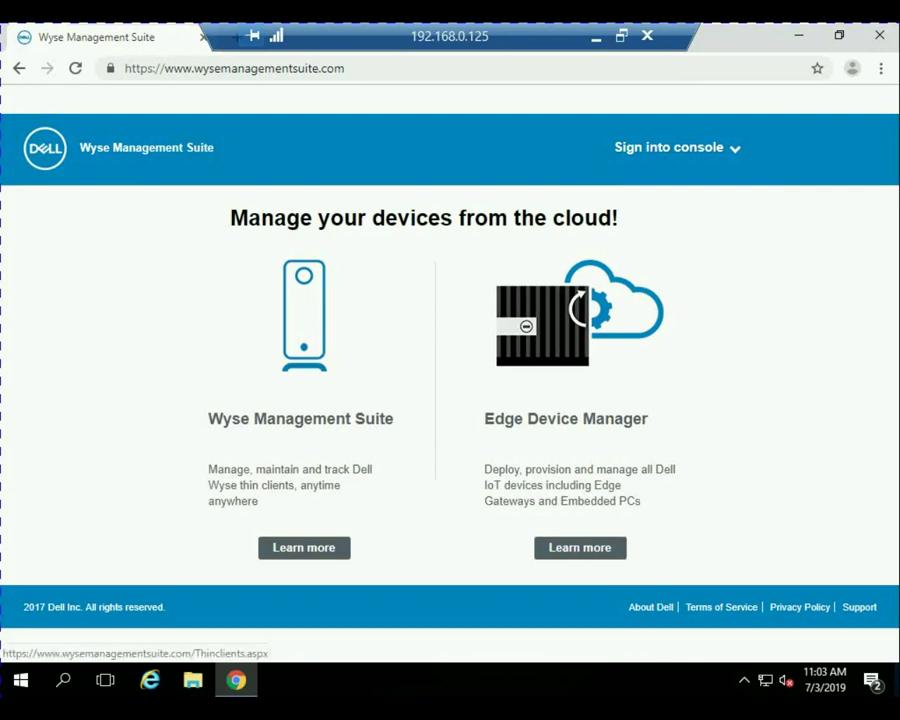
click(304, 547)
scroll(450, 370, down, 1)
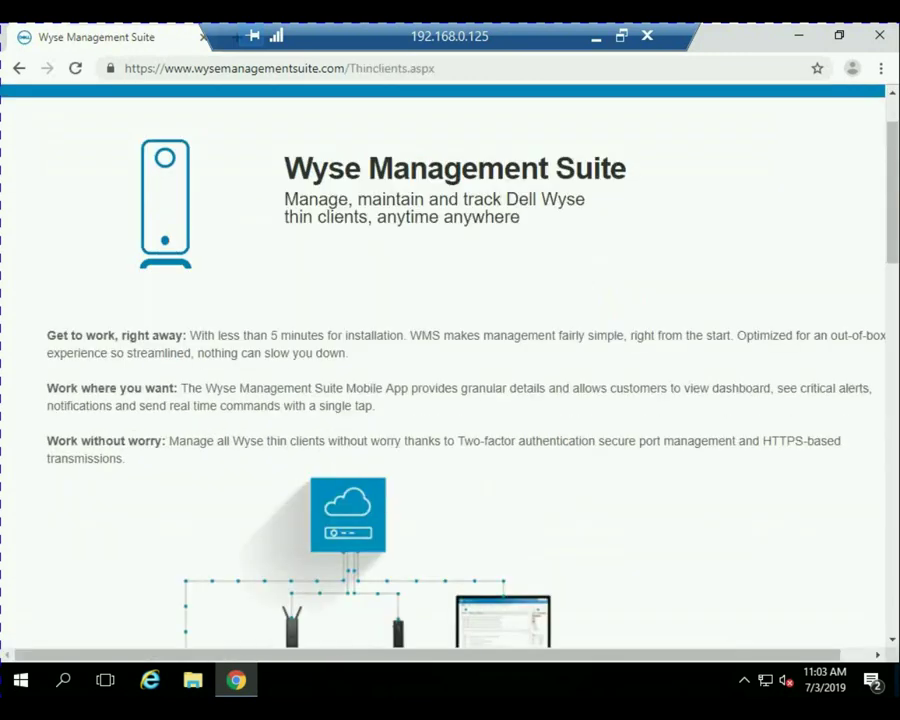
scroll(450, 370, down, 5)
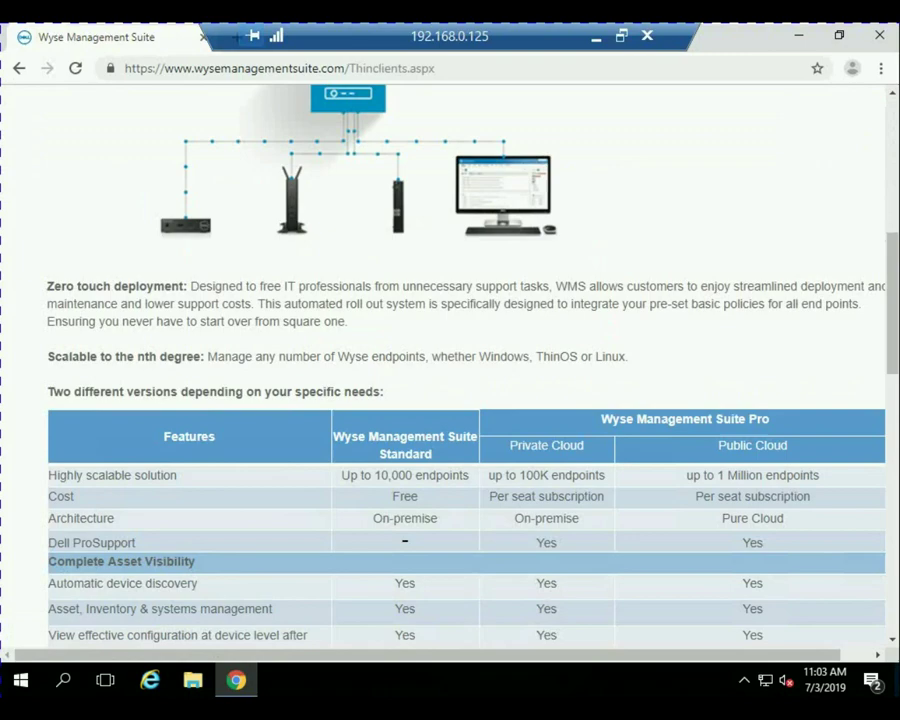
scroll(450, 370, up, 3)
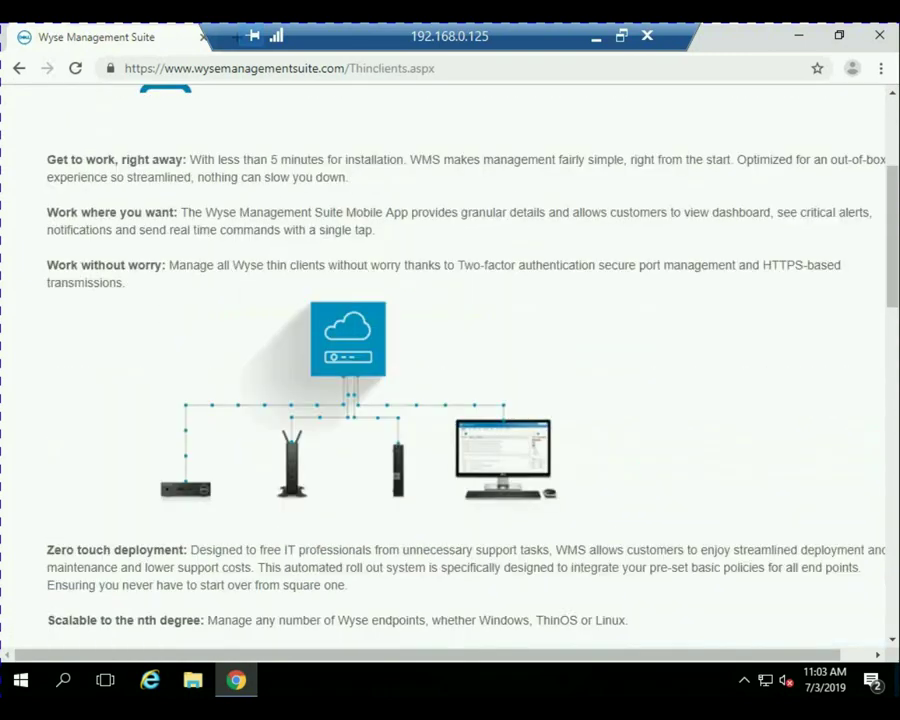
scroll(450, 370, up, 1)
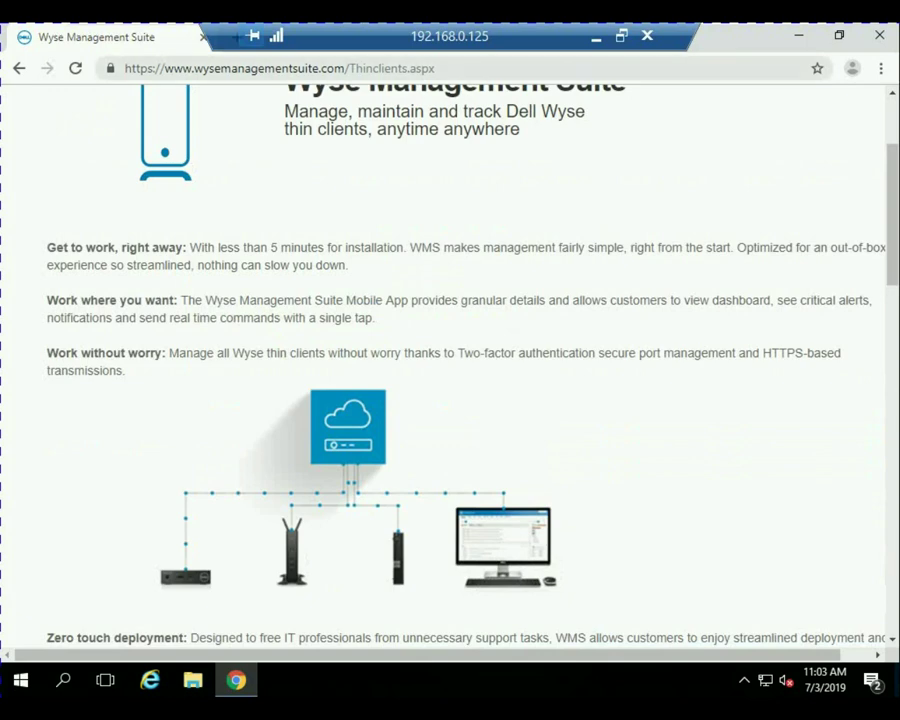
Return to the Thinclients.aspx page and scroll through its Standard-versus-Pro comparison table.
drag(348, 68, 436, 68)
click(437, 68)
key(BackSpace)
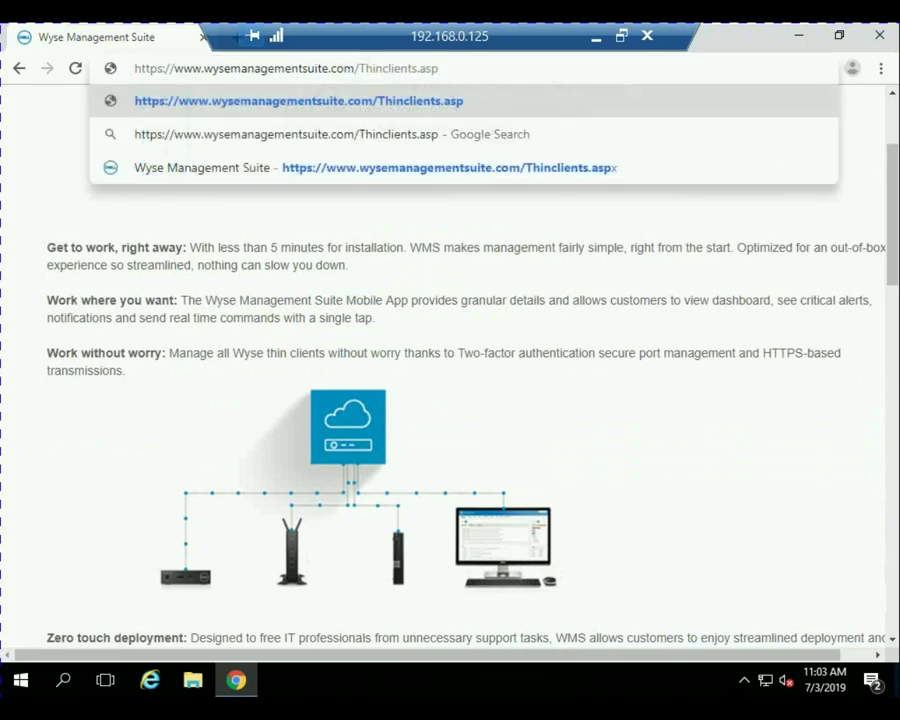
key(BackSpace)
key(BackSpace)
key(BackSpace)
key(BackSpace)
key(BackSpace)
key(BackSpace)
key(BackSpace)
key(BackSpace)
key(BackSpace)
key(BackSpace)
key(BackSpace)
key(BackSpace)
key(BackSpace)
key(BackSpace)
key(BackSpace)
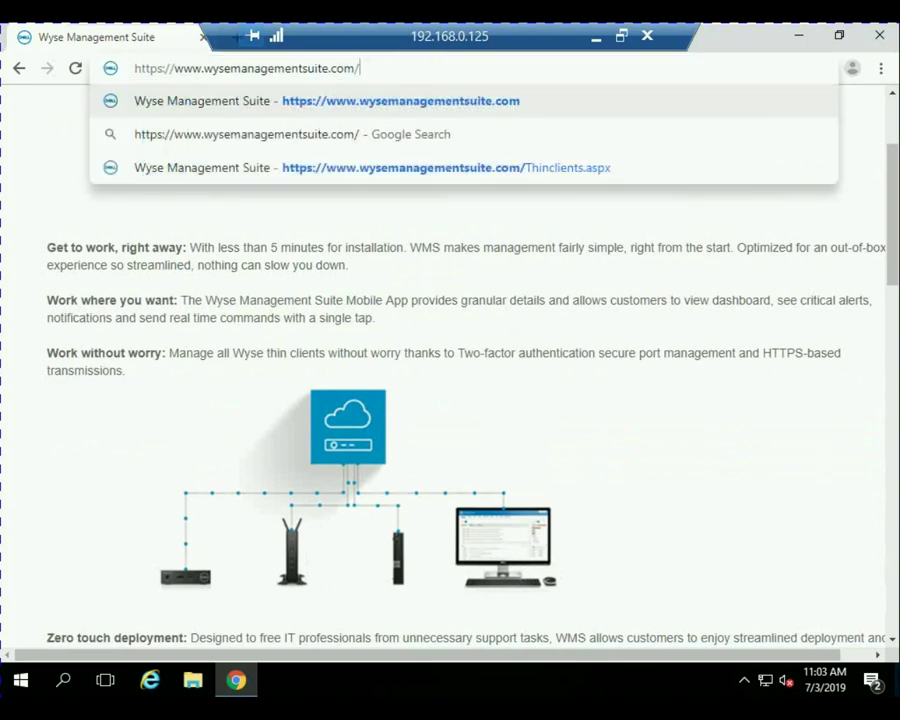
key(Return)
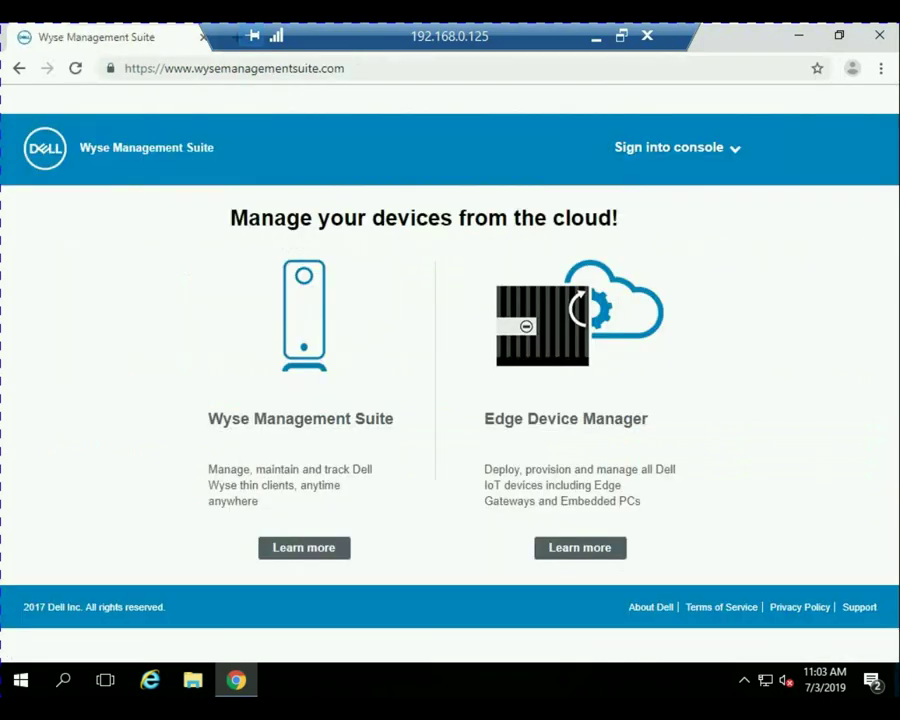
key(alt+Left)
scroll(450, 370, down, 3)
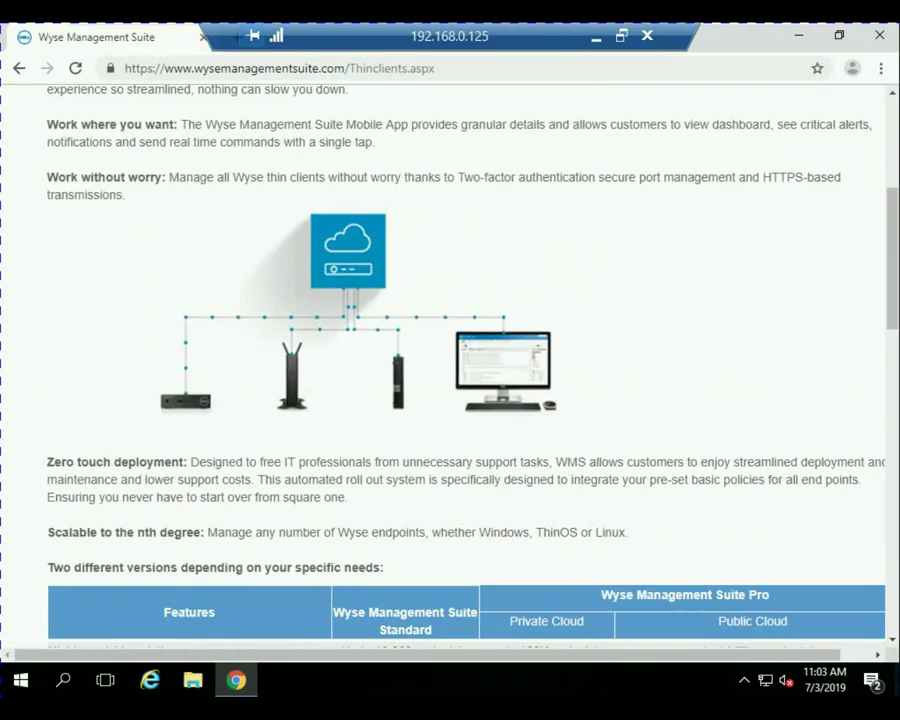
scroll(450, 370, down, 3)
scroll(450, 370, down, 5)
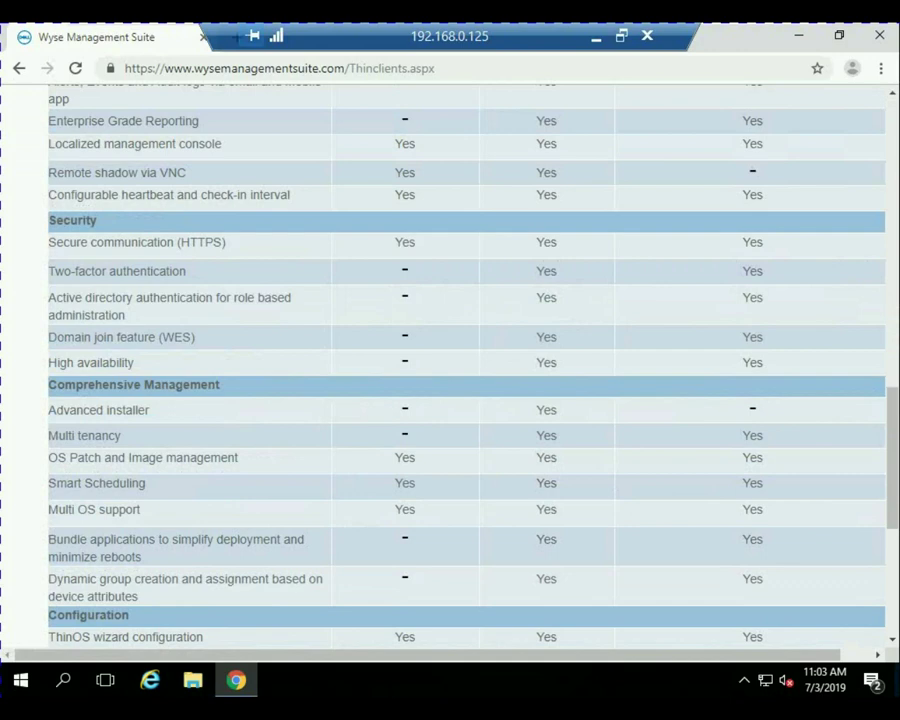
scroll(450, 370, down, 5)
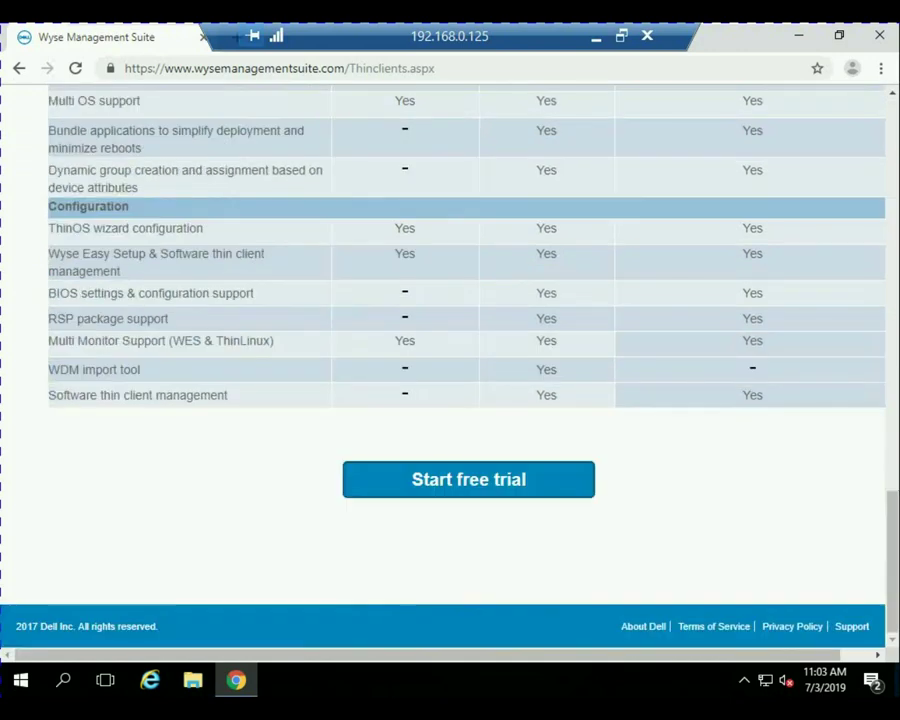
Open the 45-day free trial sign-up form and look it over.
click(468, 479)
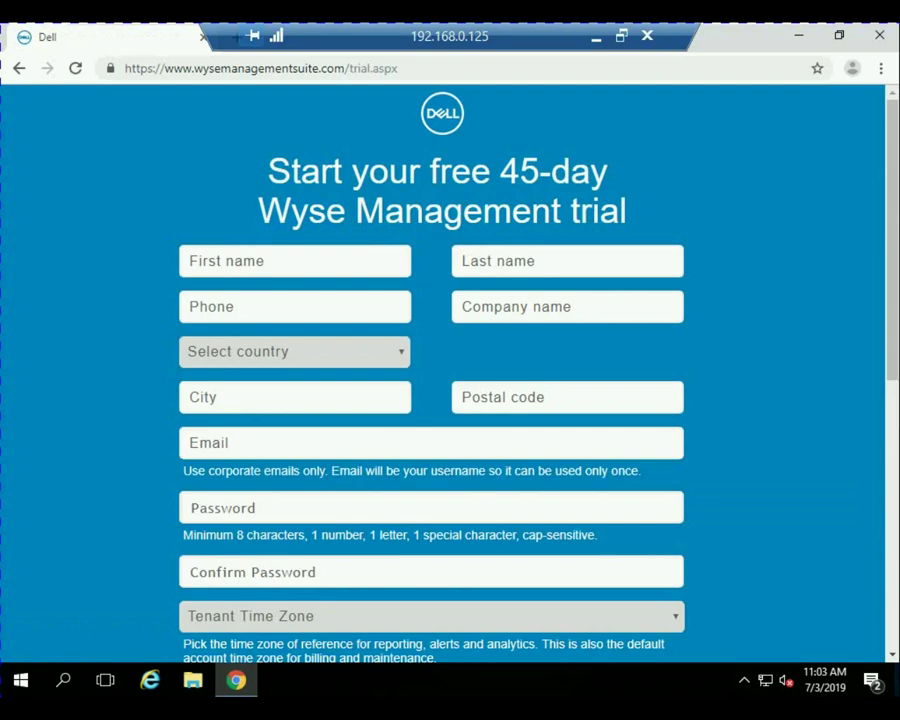
scroll(440, 370, down, 2)
scroll(440, 370, up, 2)
Go back to the thin-clients page and enter support.dell.com in the address bar.
key(ctrl+l)
key(alt+Left)
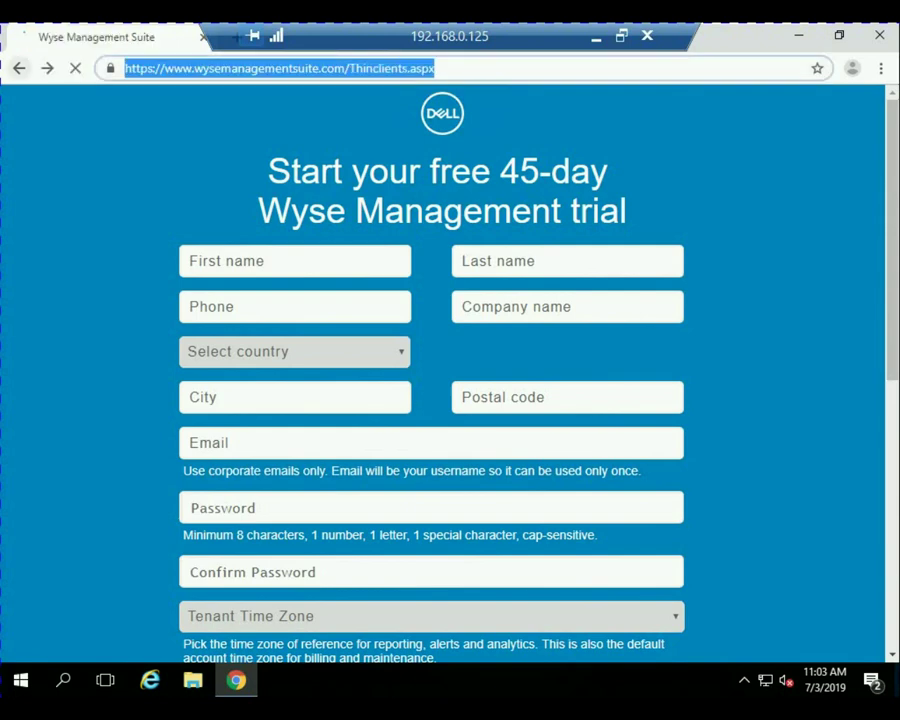
text(ssupport)
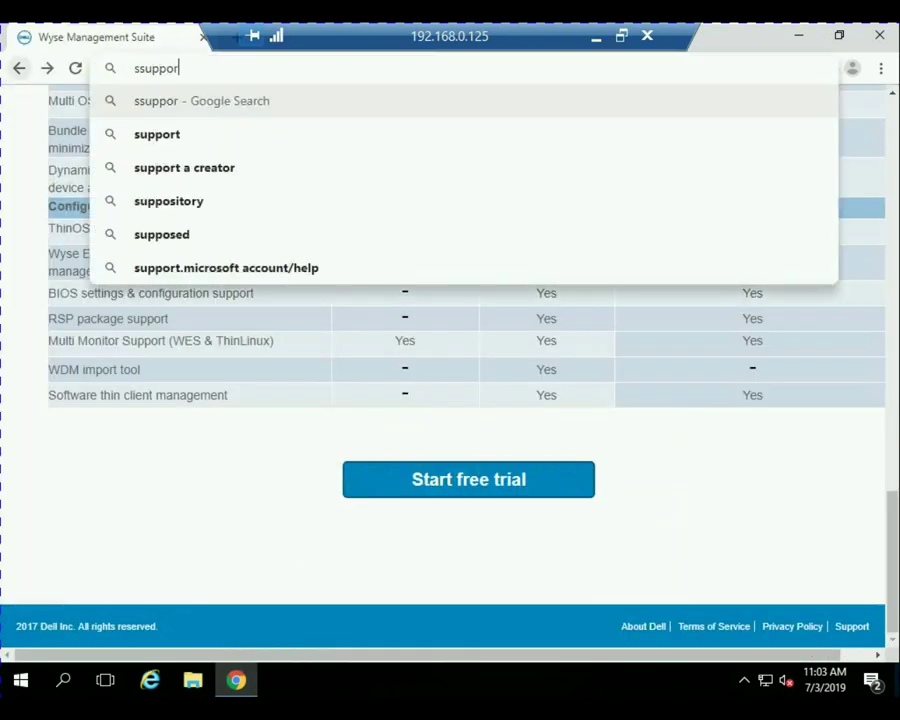
key(BackSpace)
key(BackSpace)
key(BackSpace)
key(BackSpace)
key(BackSpace)
key(BackSpace)
key(BackSpace)
key(BackSpace)
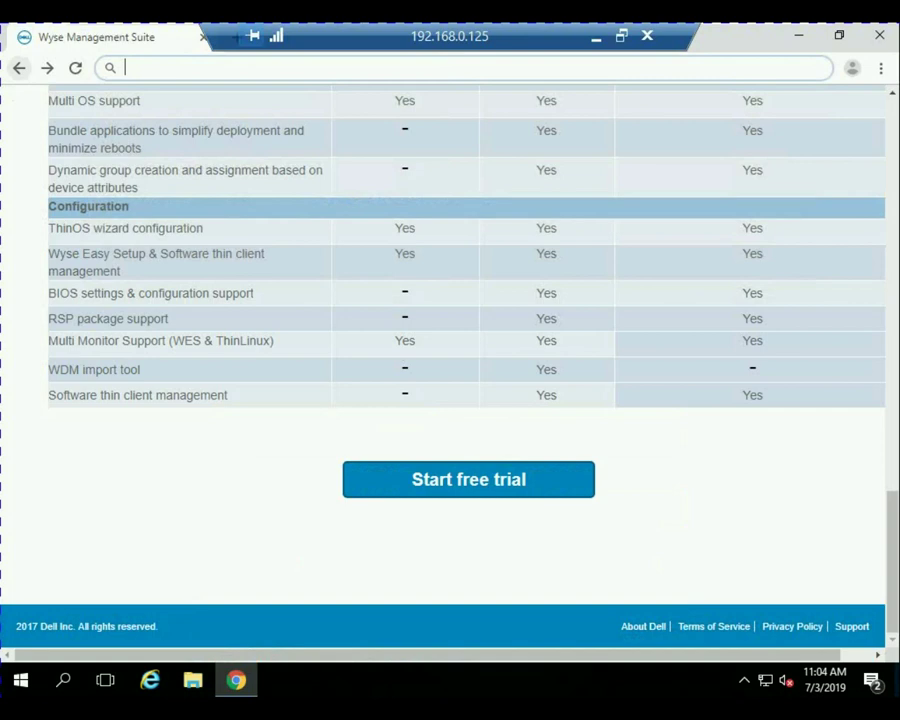
text(support)
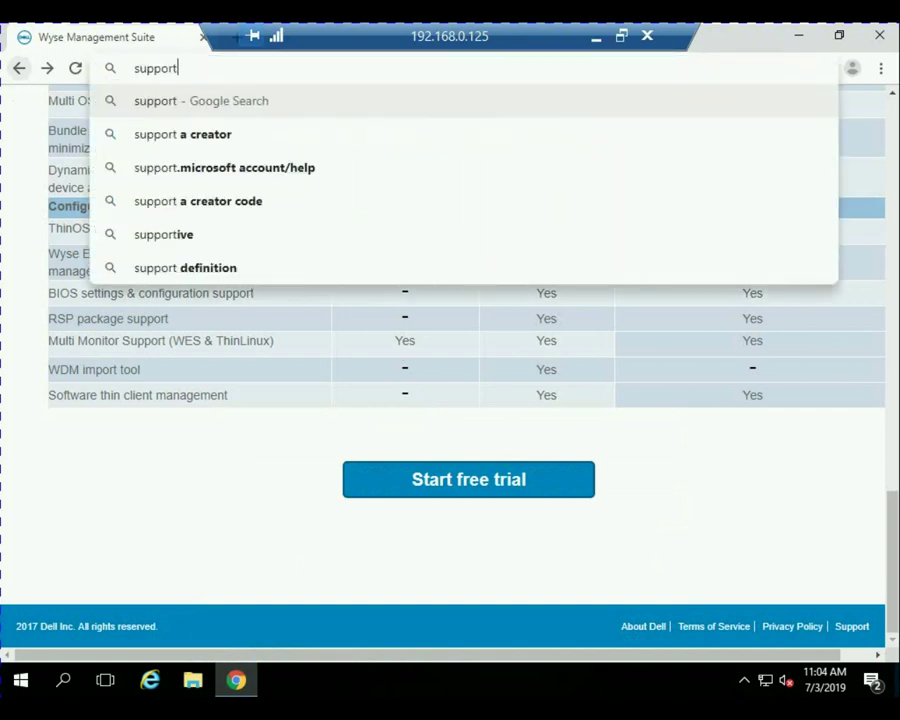
text(.dell.com/)
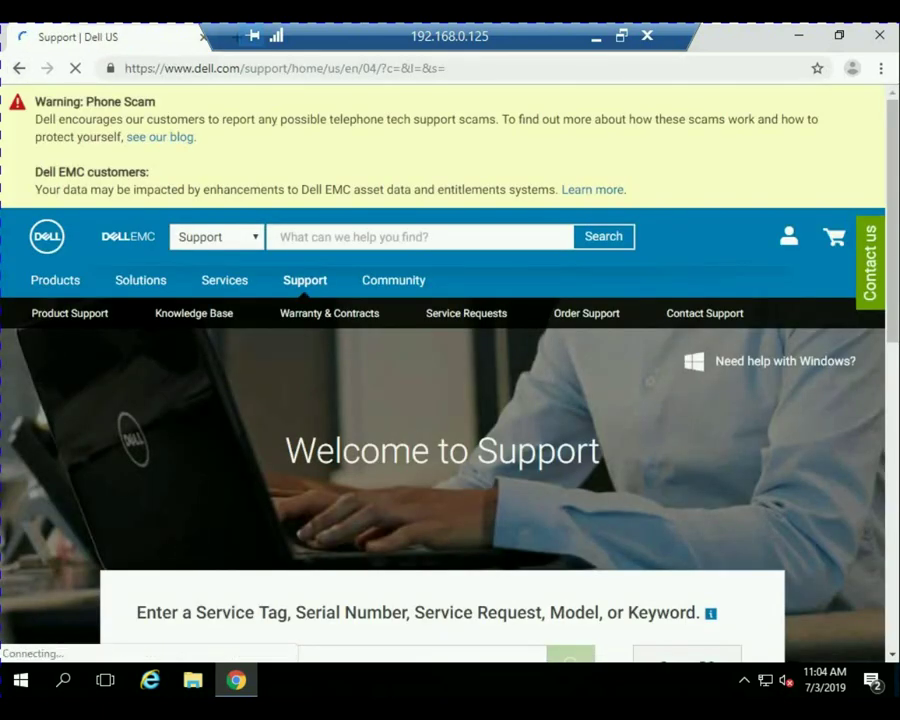
Browse Dell products through Thin Clients and Wyse Software to the Wyse Management Suite support page.
scroll(450, 380, down, 1)
scroll(450, 380, down, 2)
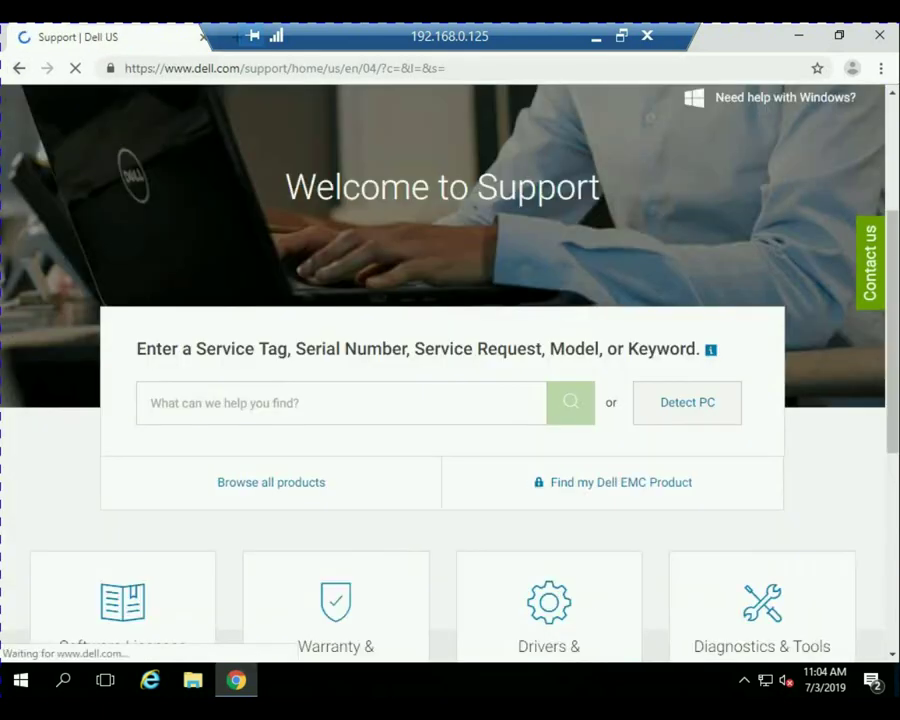
click(271, 482)
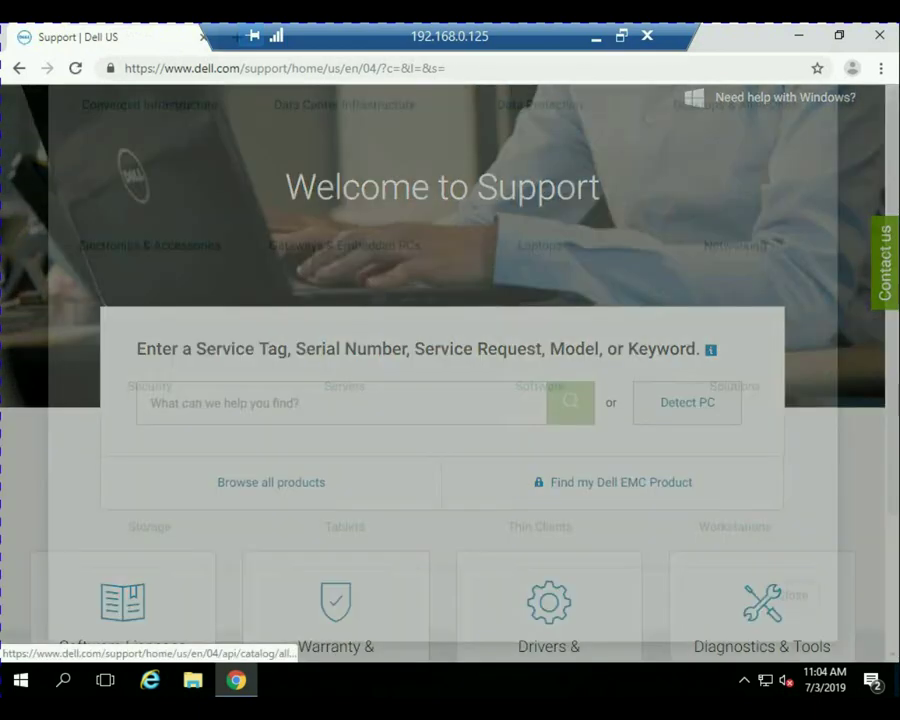
scroll(540, 480, down, 2)
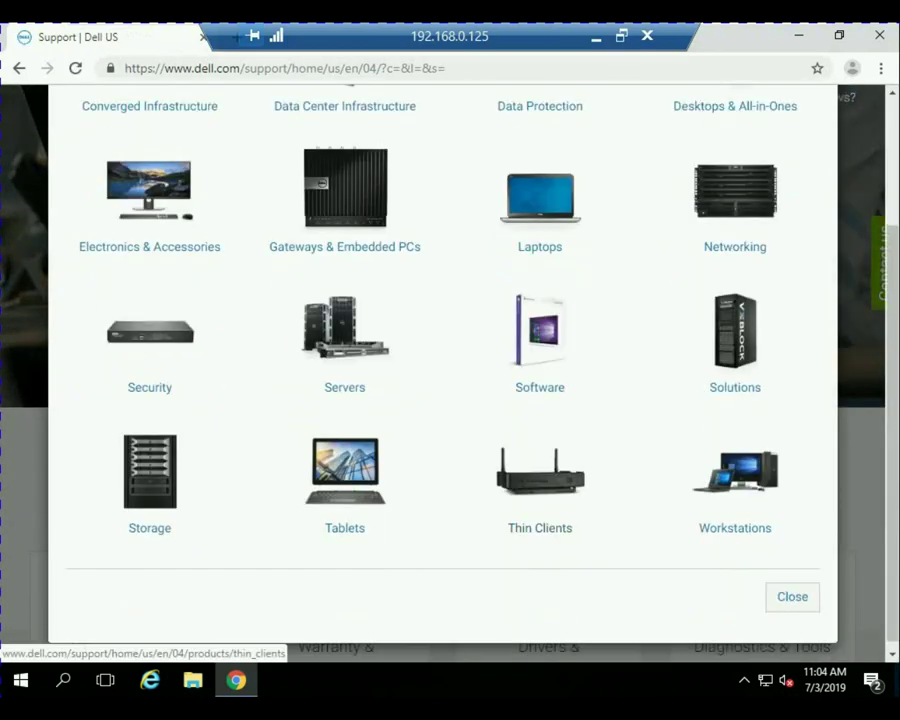
click(540, 490)
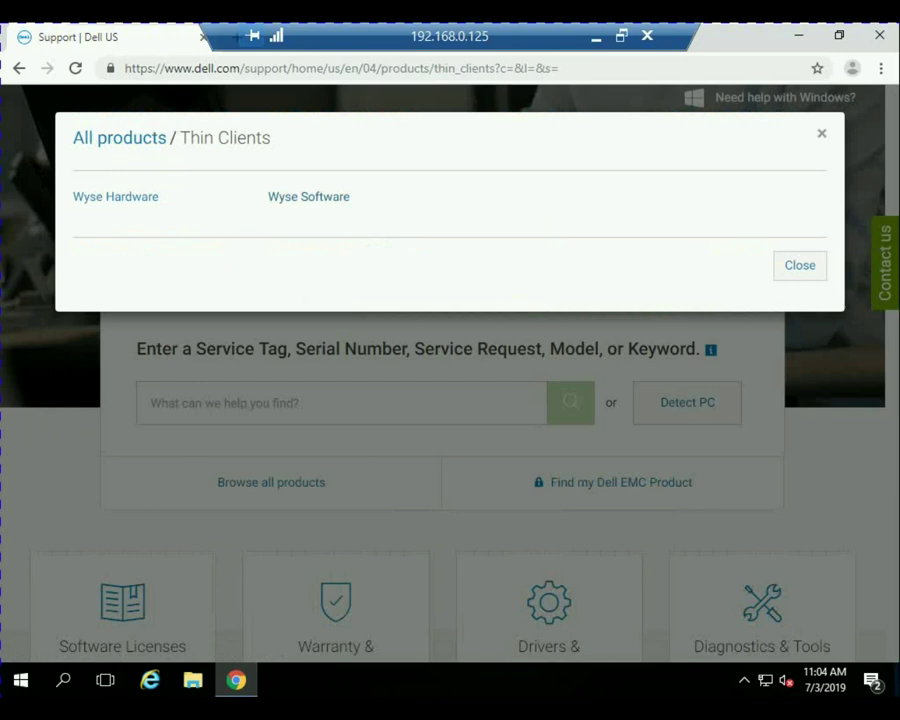
click(308, 197)
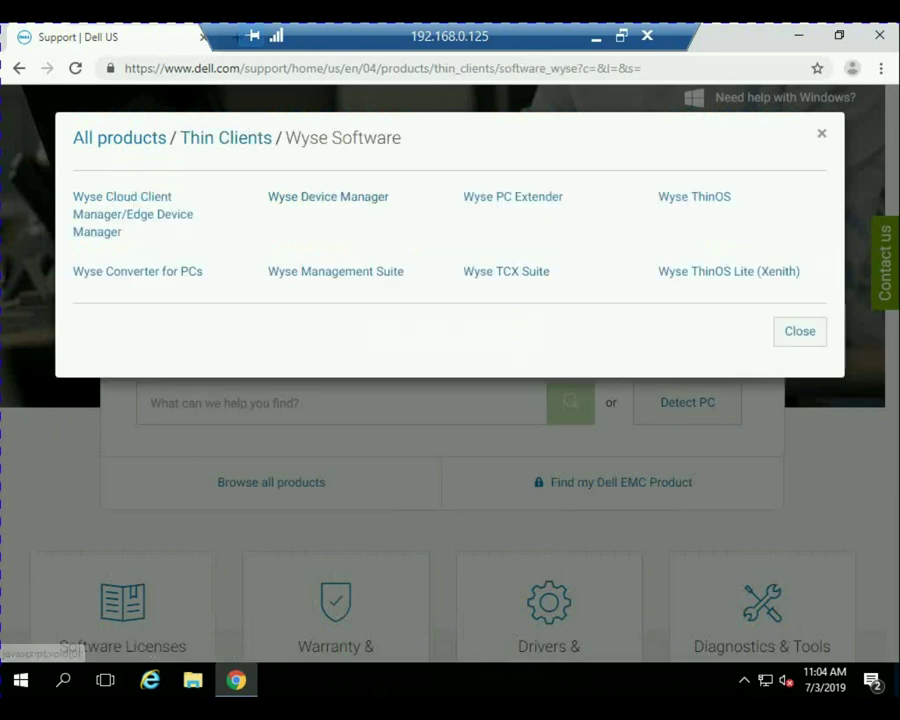
click(335, 271)
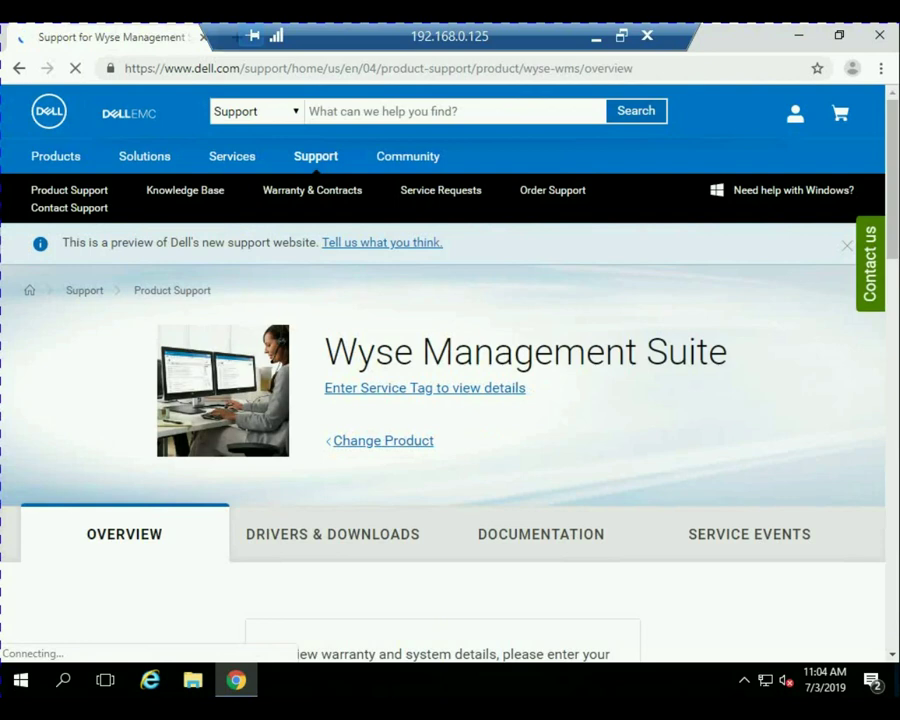
Show Drivers & Downloads and download the Dell Wyse Management Suite 1.4 installer.
scroll(740, 446, down, 1)
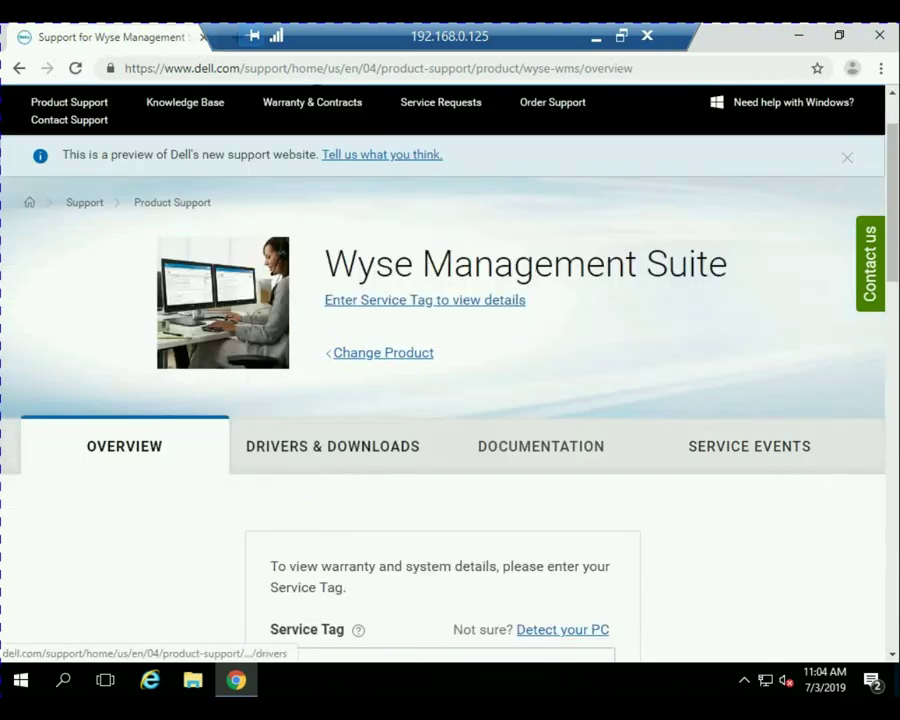
click(333, 446)
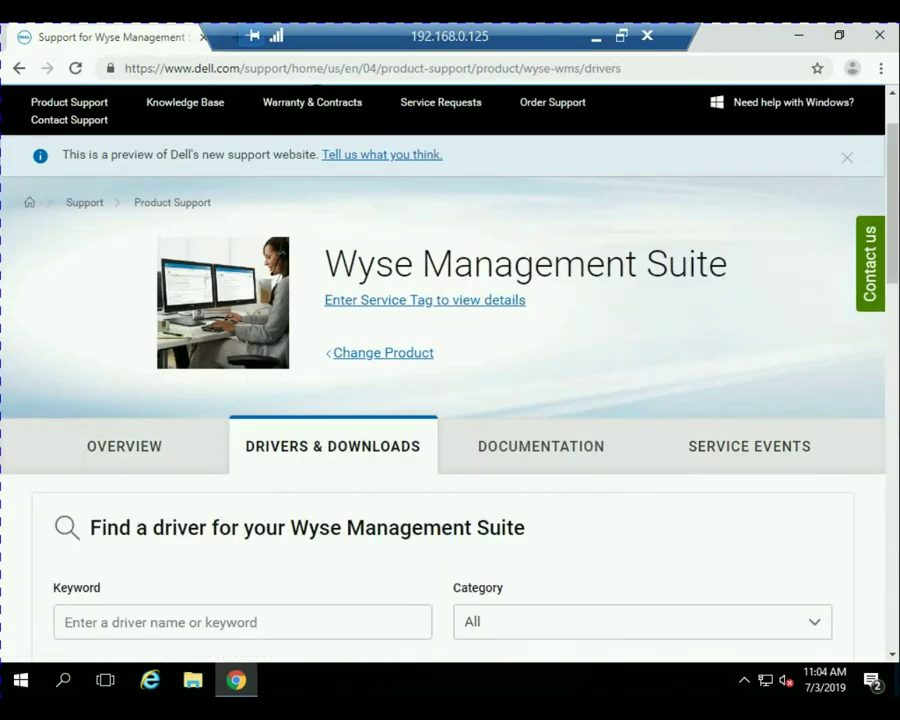
scroll(450, 400, down, 4)
scroll(450, 400, down, 2)
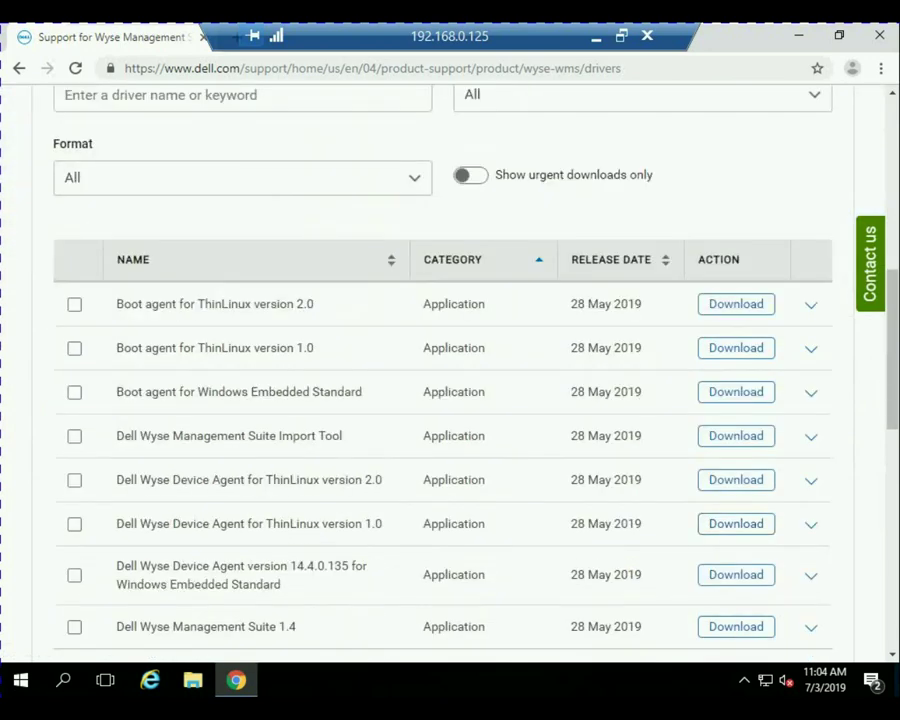
scroll(450, 400, down, 1)
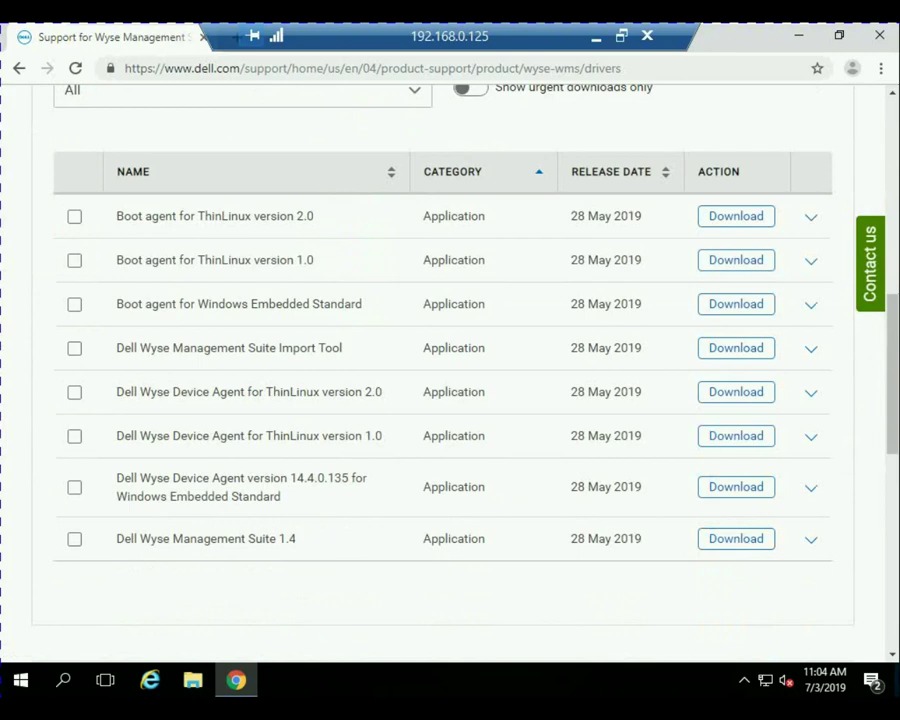
click(736, 538)
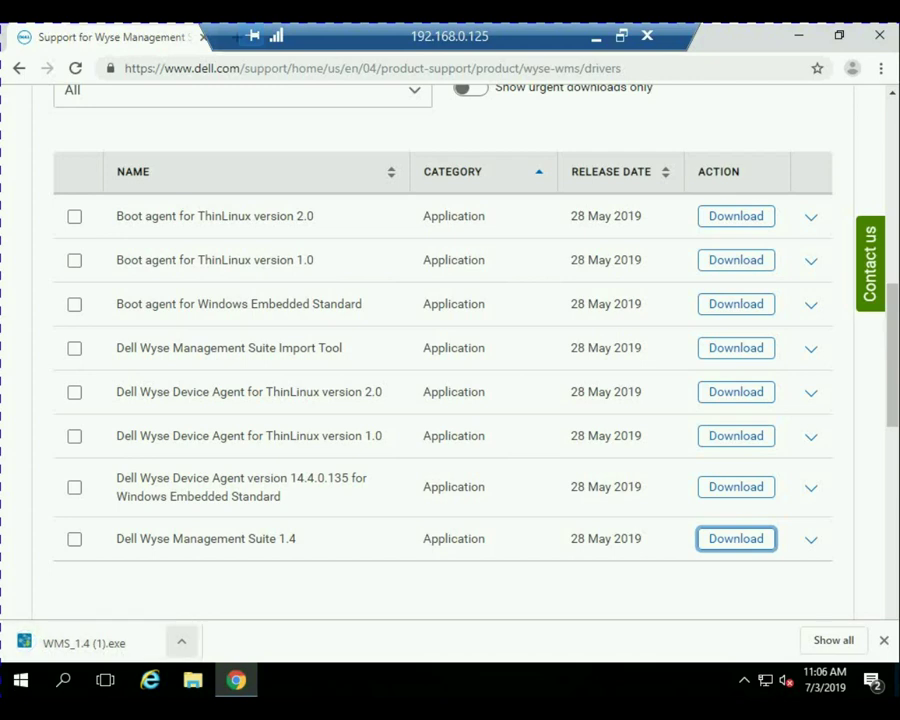
Run the downloaded WMS_1.4 installer and approve the User Account Control prompt.
click(181, 641)
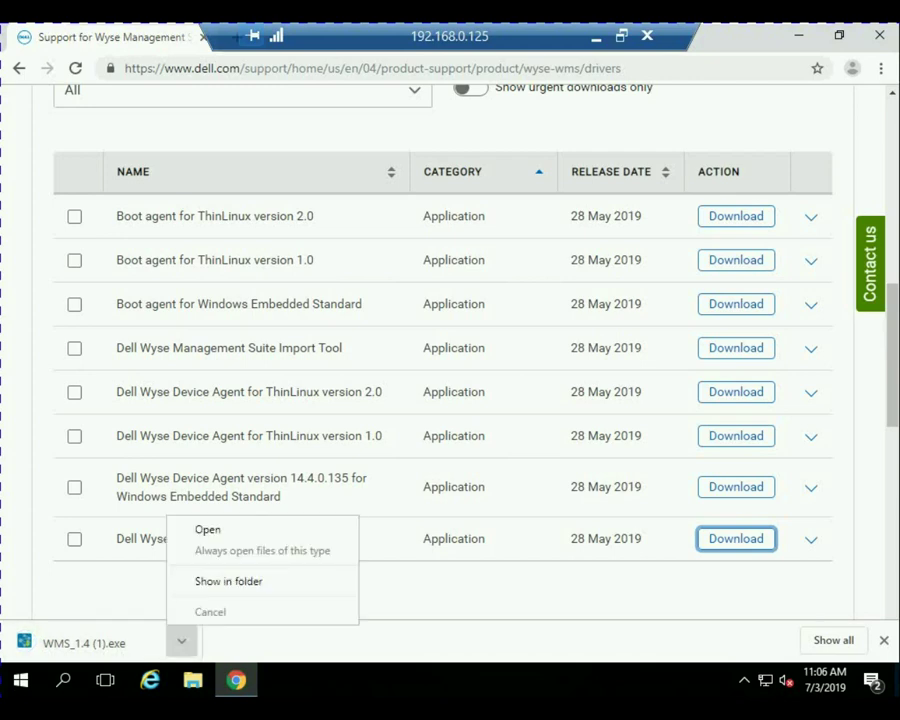
click(208, 529)
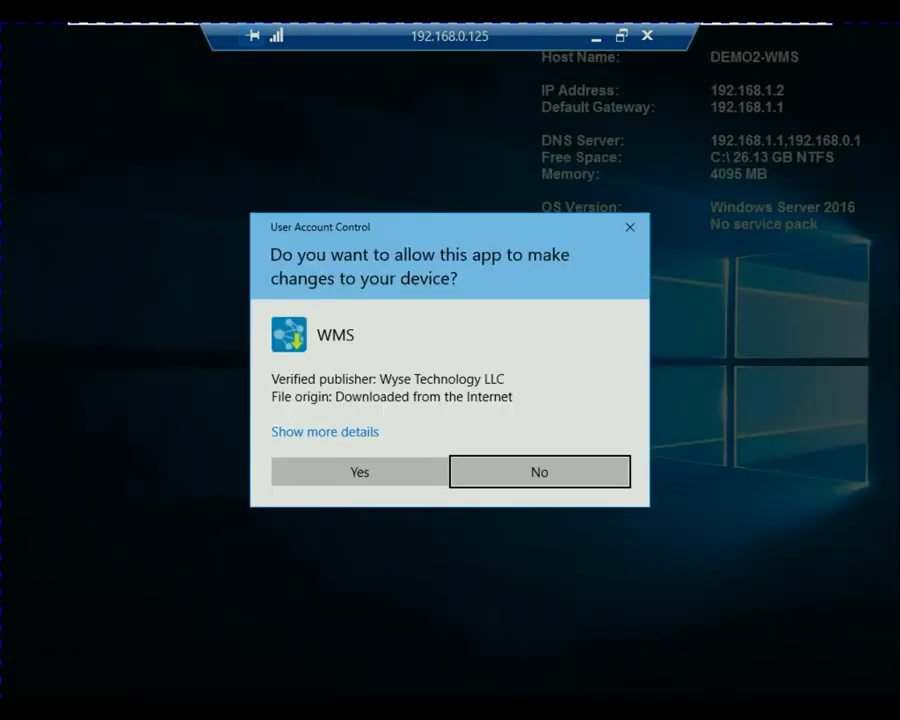
click(359, 471)
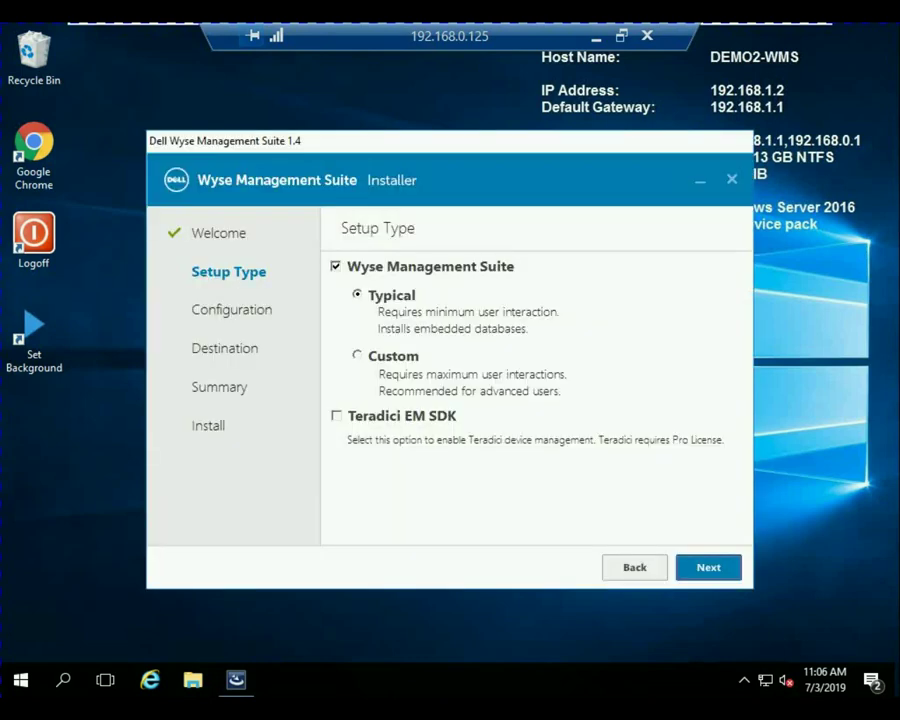
Continue with the Typical setup and enter the database password twice.
key(Return)
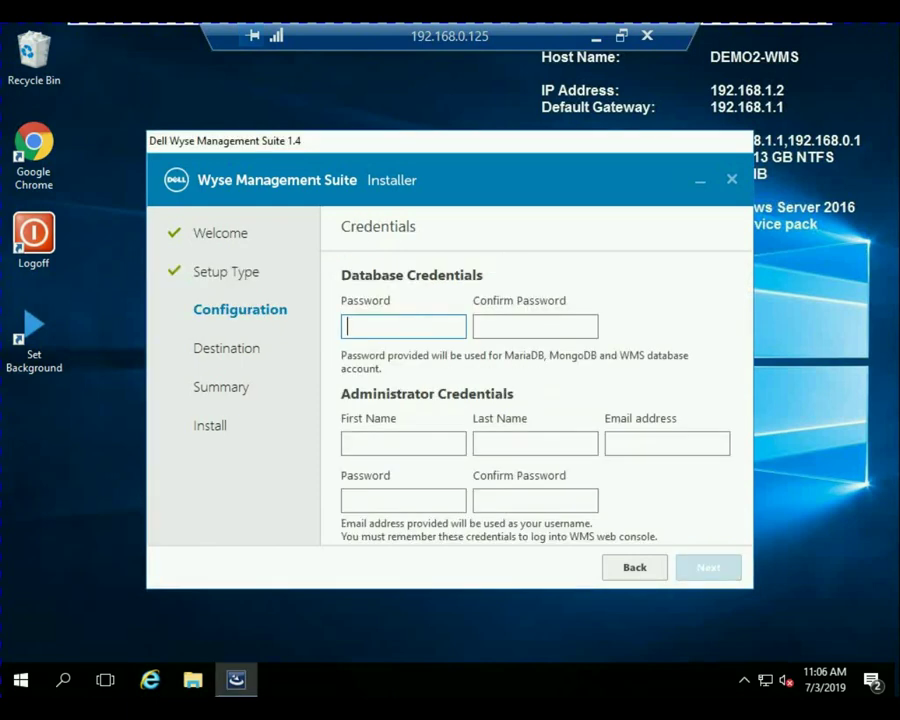
text(********)
key(Tab)
text(*****)
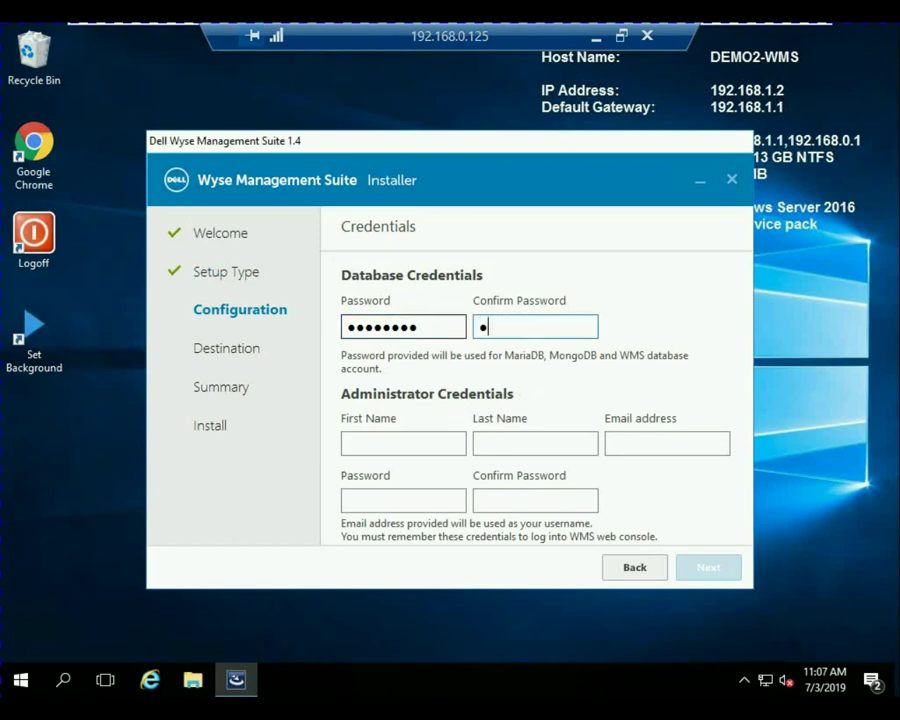
text(***)
Fill in the administrator's first name, last name, e-mail, and password with confirmation.
key(Tab)
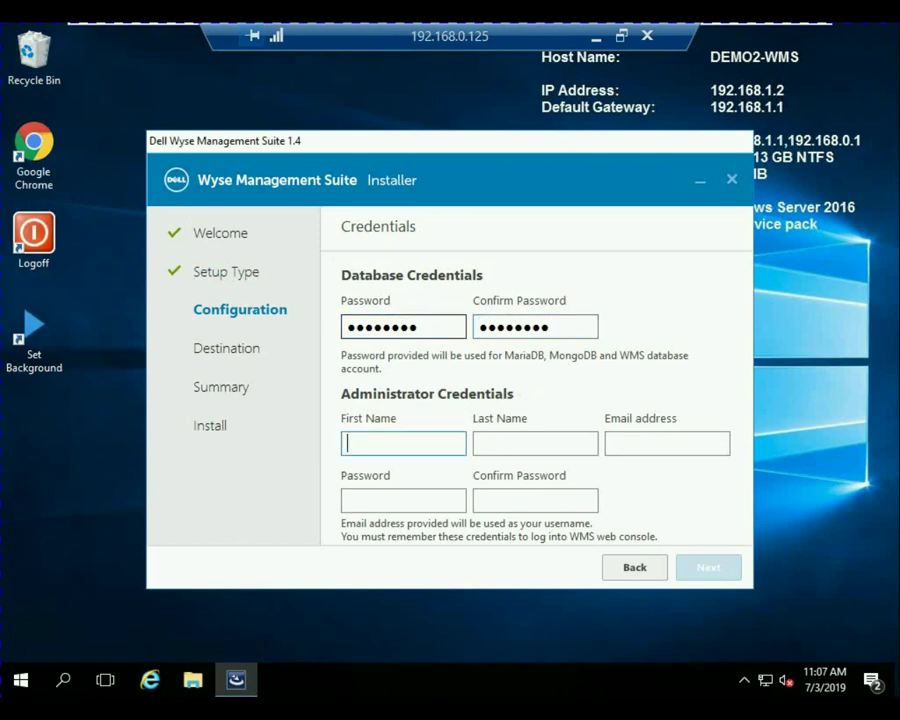
text(Guy)
key(Tab)
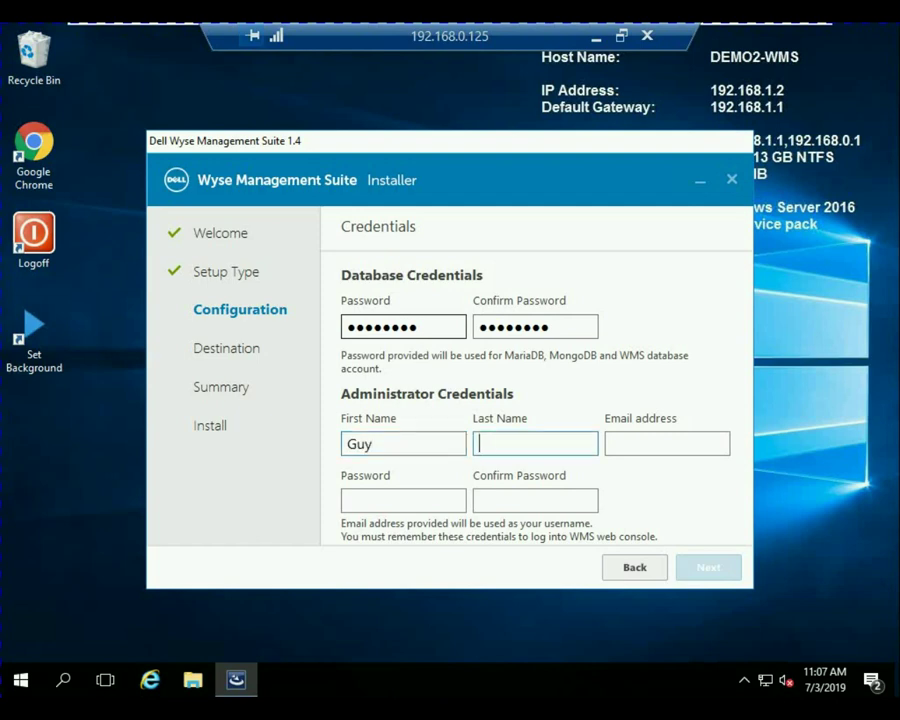
text(Wyse)
key(Tab)
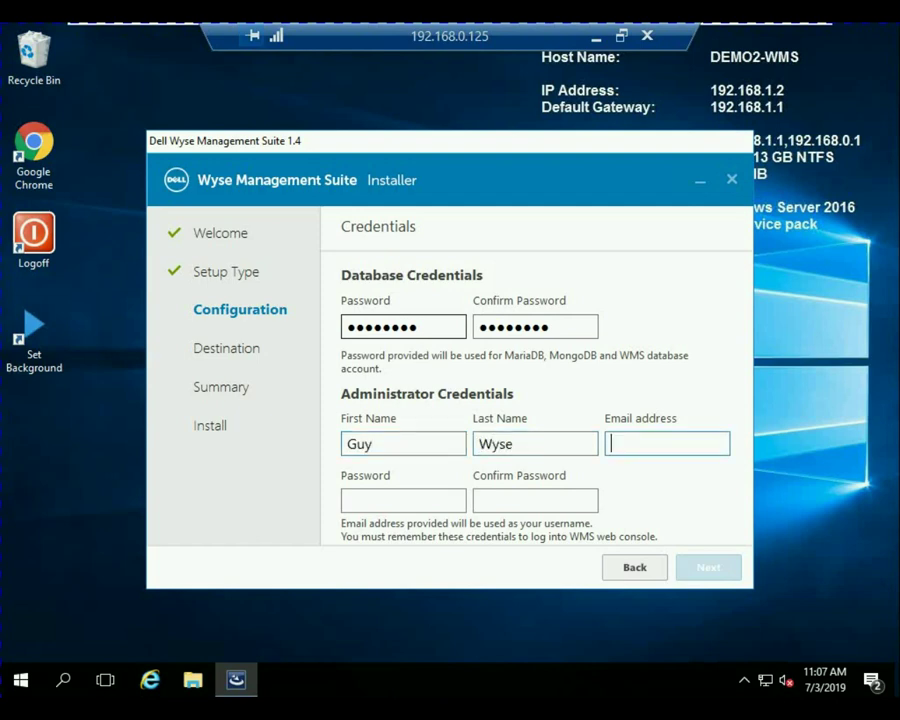
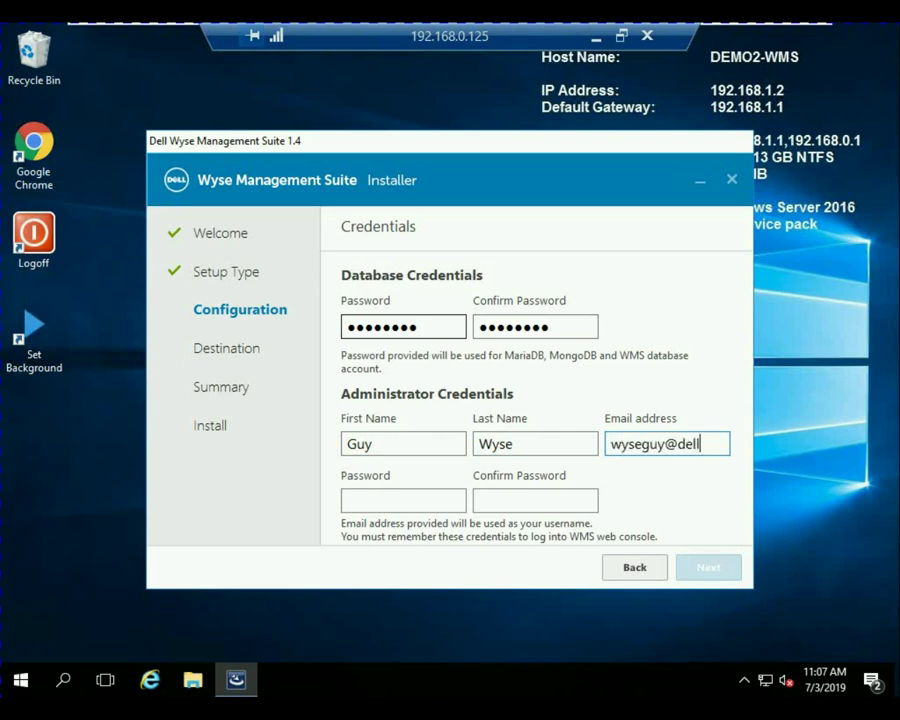
key(Tab)
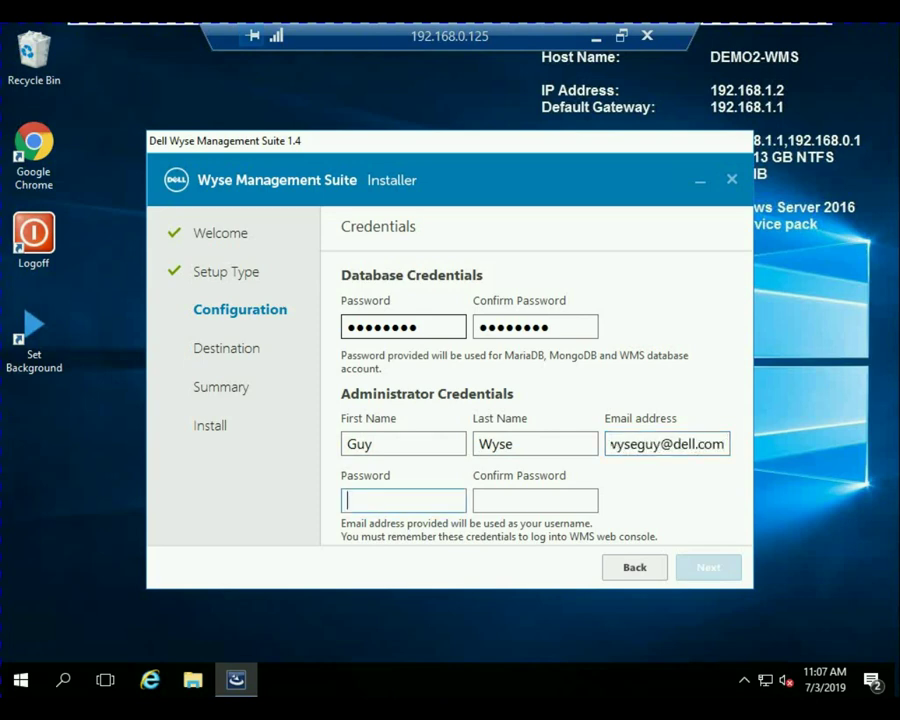
text(dell1234)
key(Tab)
text(d)
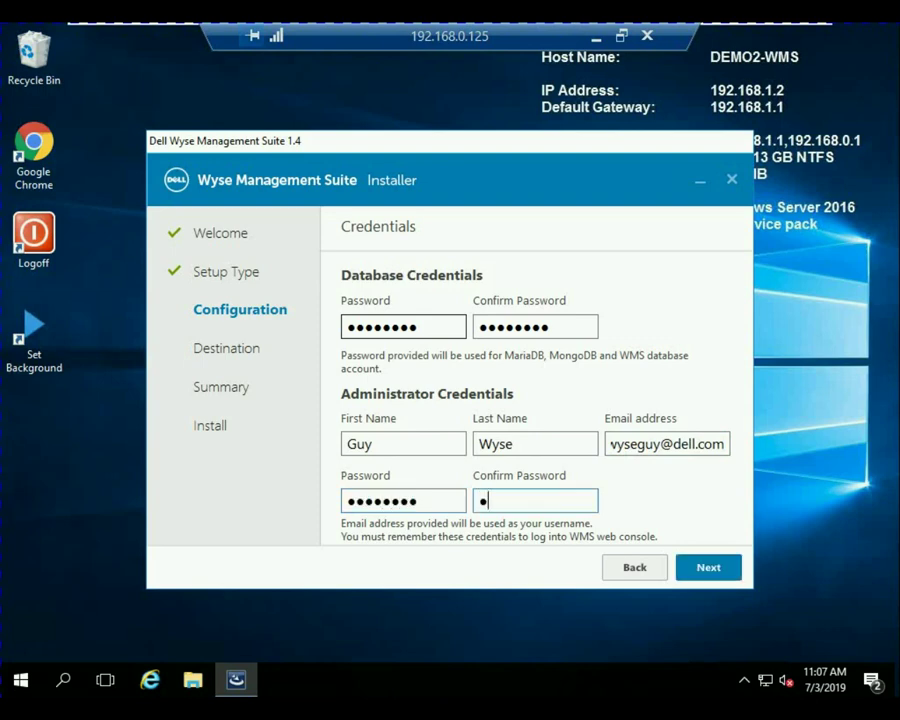
text(ell1234)
Skip CIFS credentials, keep the default install and repository folders, and start installing.
key(Tab)
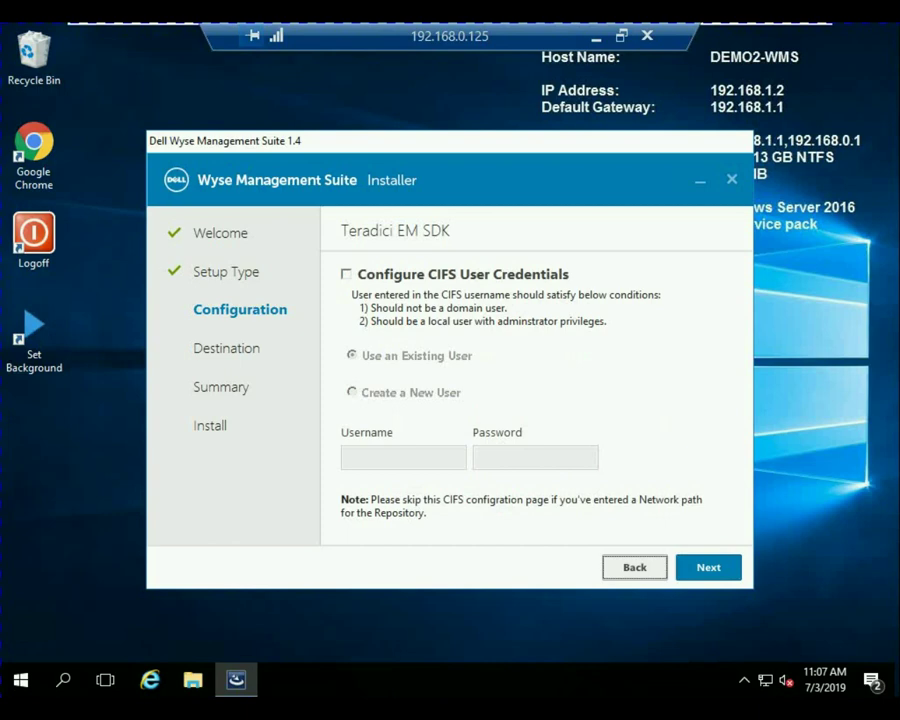
key(Tab)
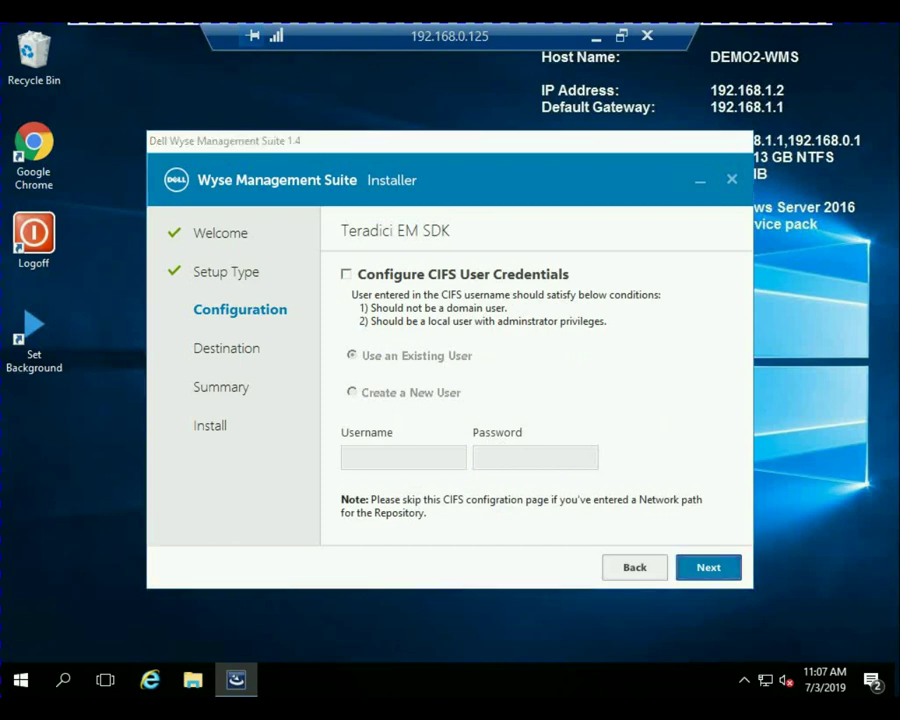
key(Return)
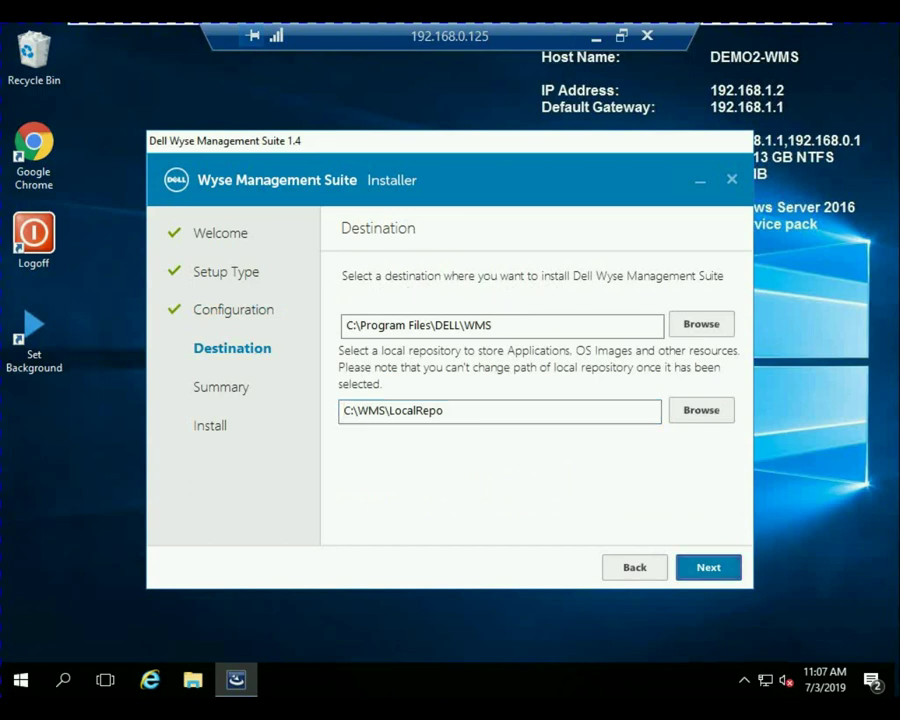
key(Return)
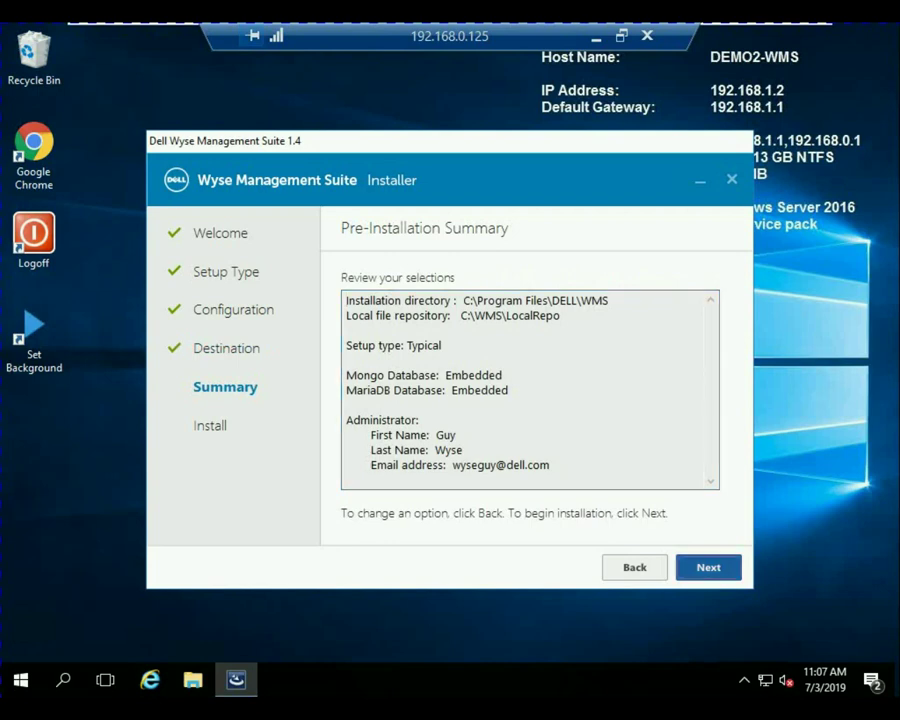
key(Return)
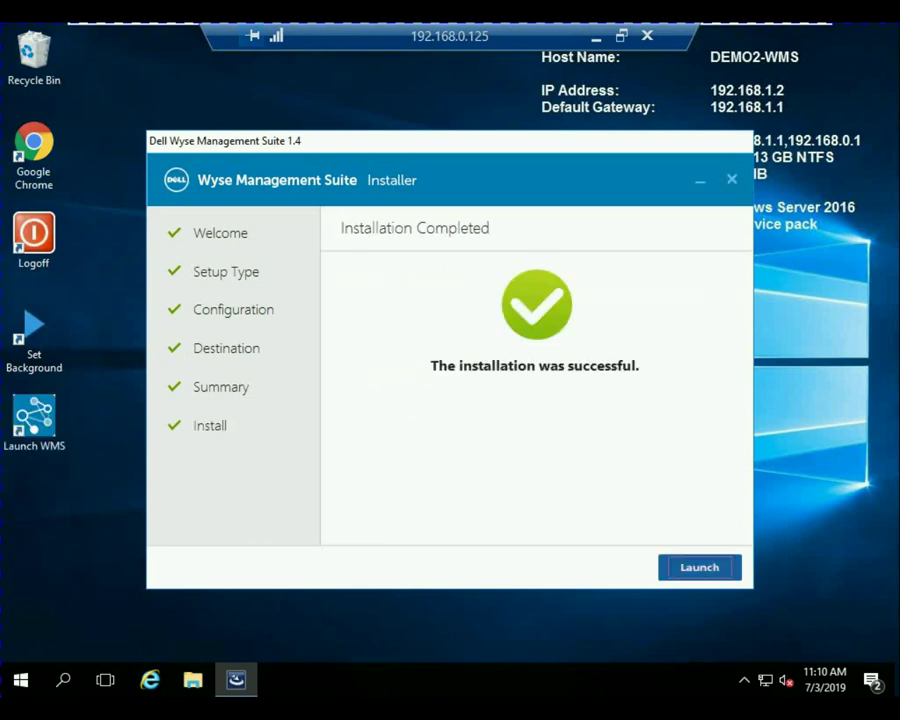
Launch the web console once the installation completes.
key(Return)
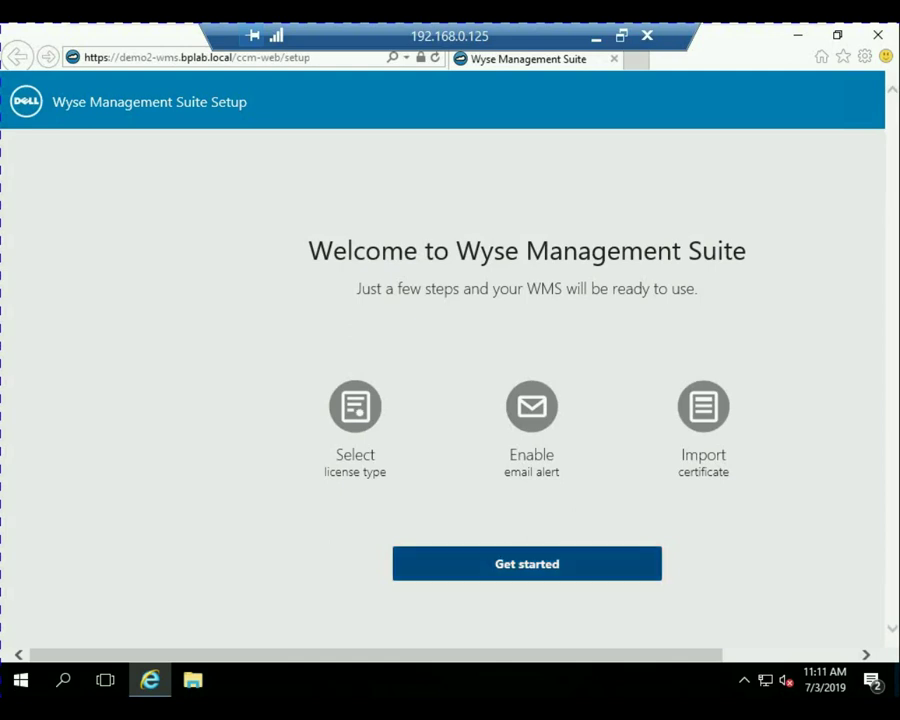
Begin first-time setup, pick the free Standard license, and skip the Setup email alerts step.
click(527, 563)
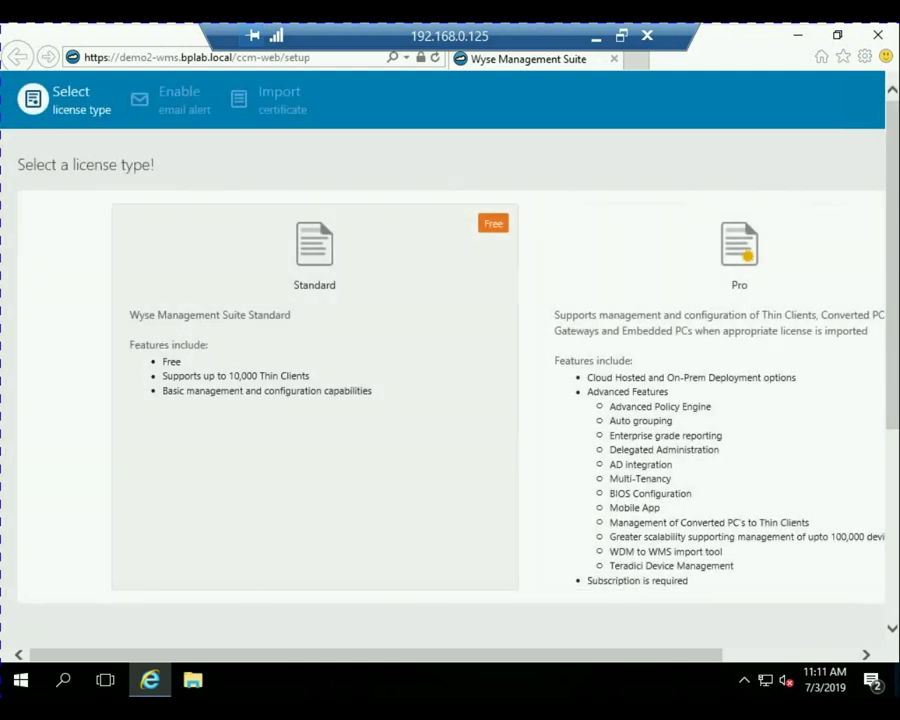
click(314, 300)
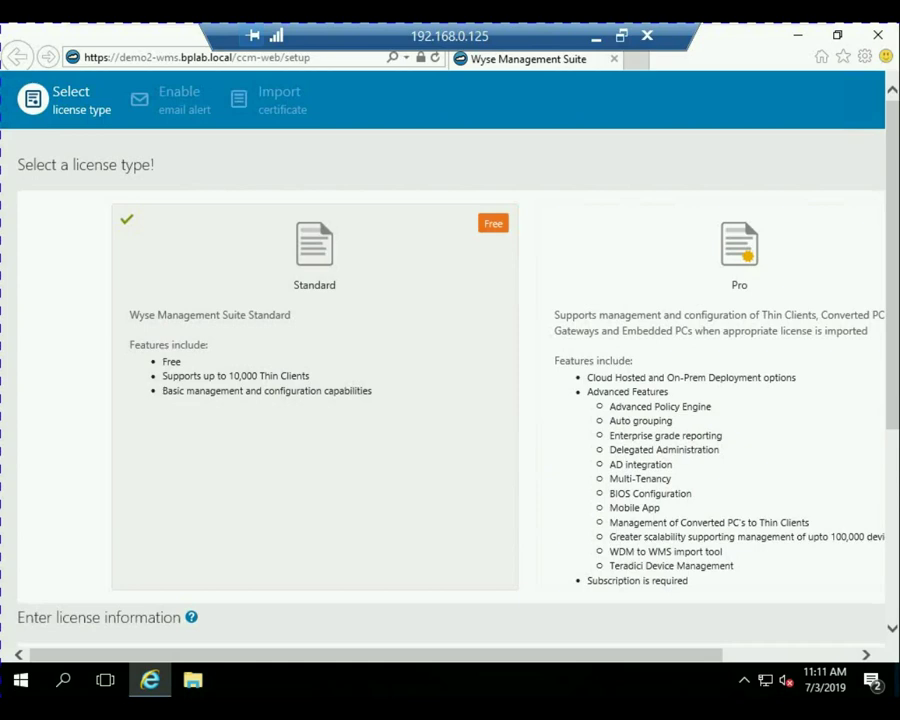
scroll(450, 380, down, 3)
scroll(450, 380, up, 3)
scroll(450, 380, right, 3)
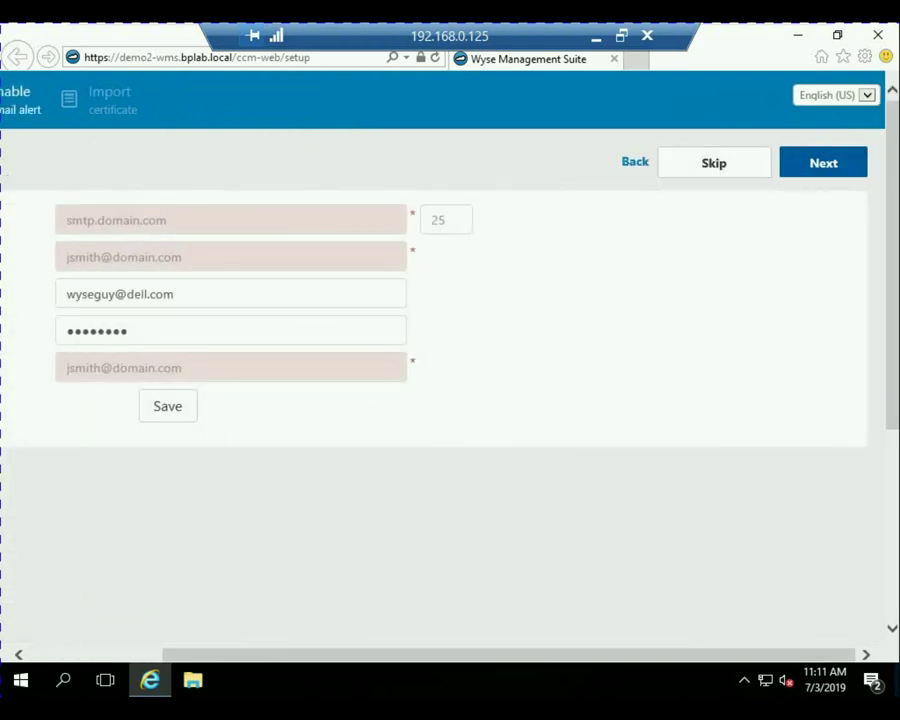
scroll(450, 350, left, 2)
scroll(450, 350, left, 1)
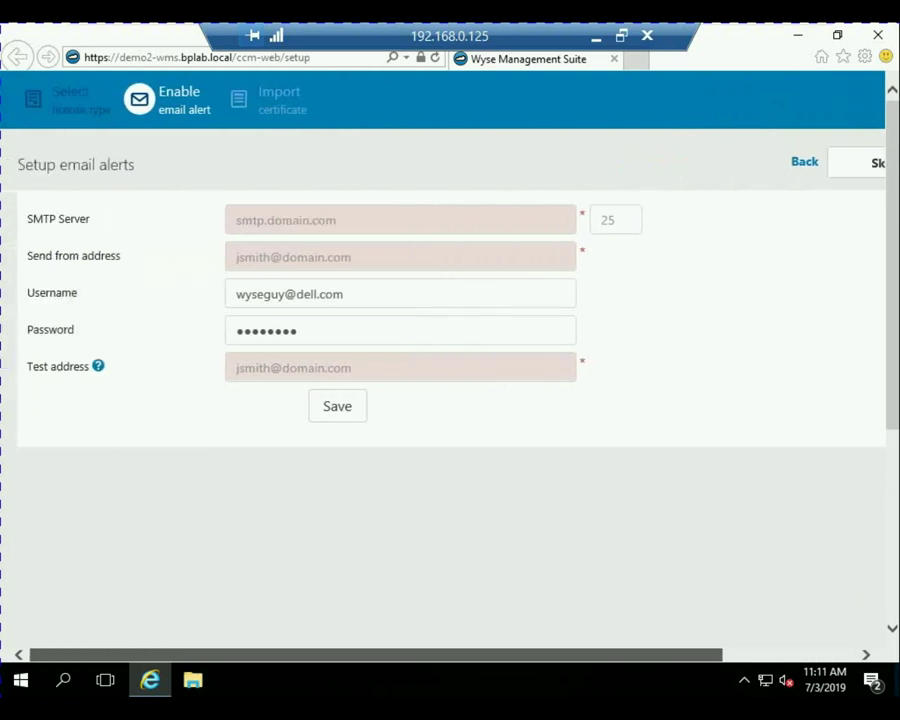
scroll(450, 350, right, 3)
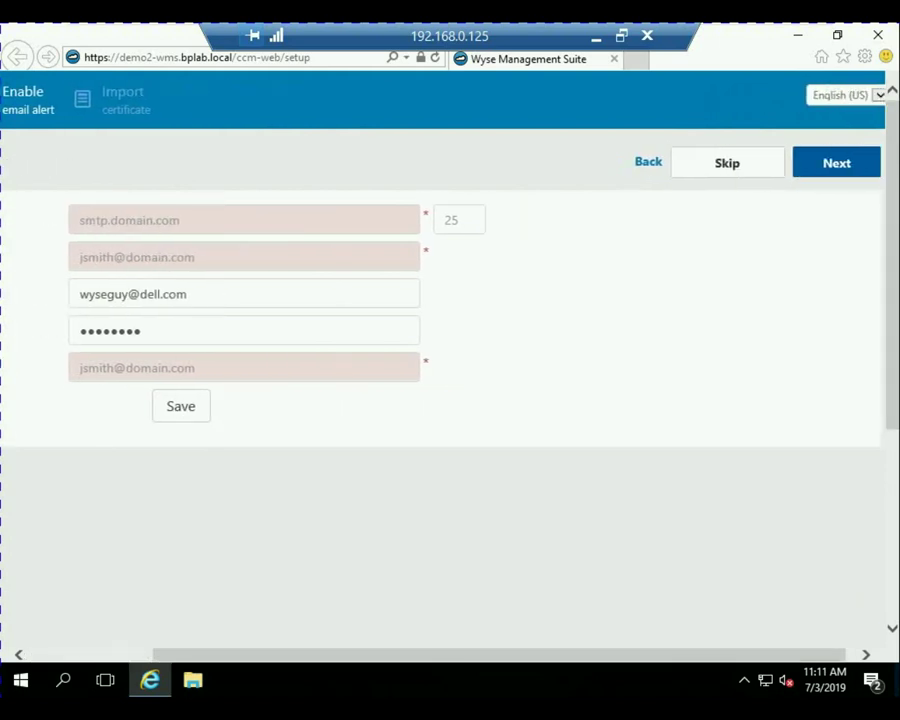
click(727, 163)
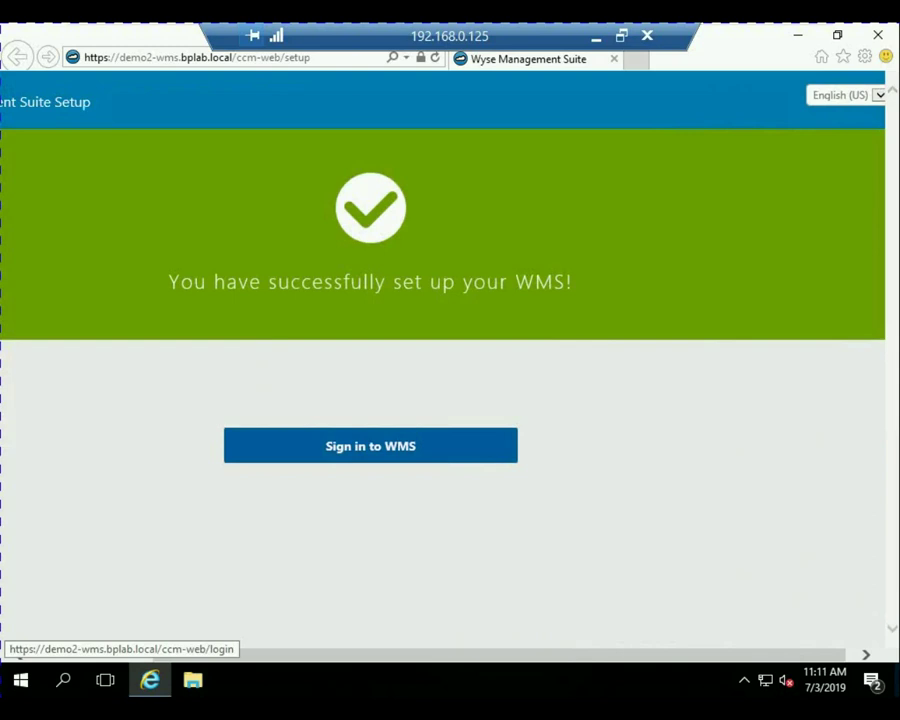
Sign in to WMS with the administrator account, view the empty Dashboard, then close the browser.
click(370, 445)
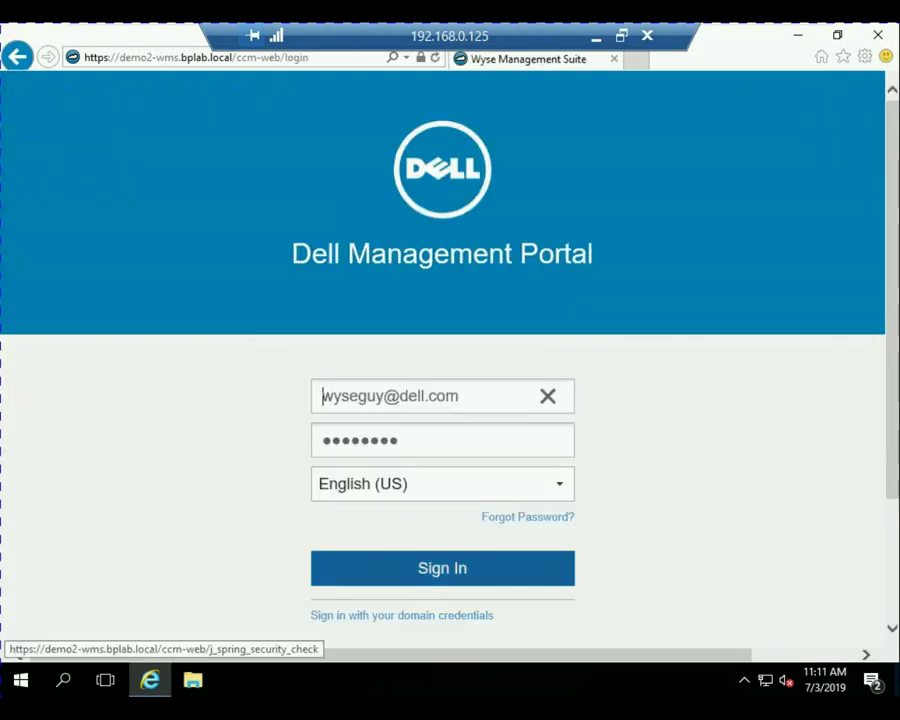
key(Tab)
key(ctrl+a)
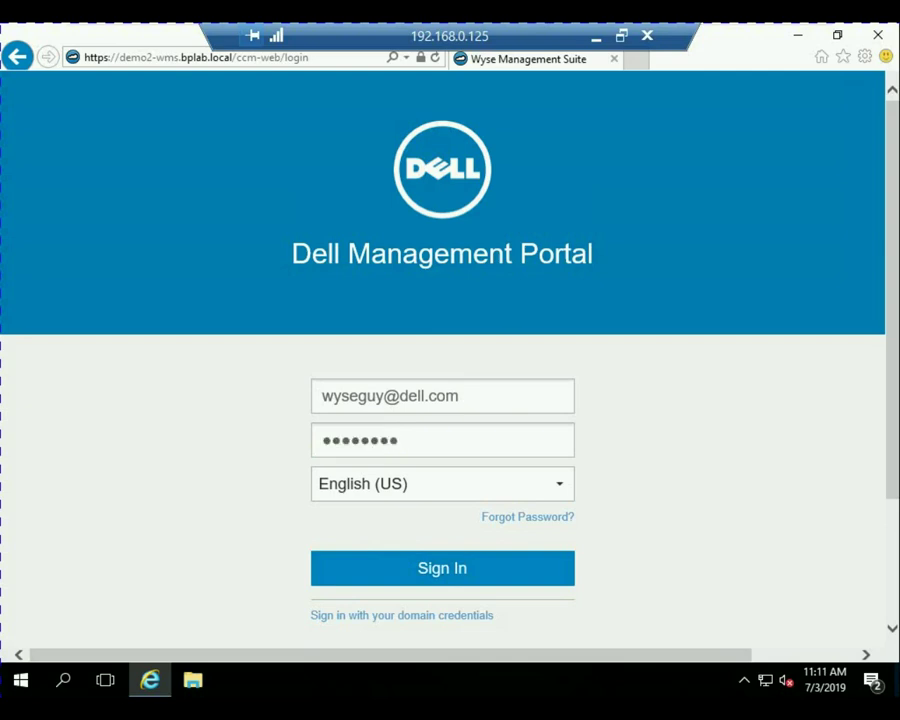
click(442, 568)
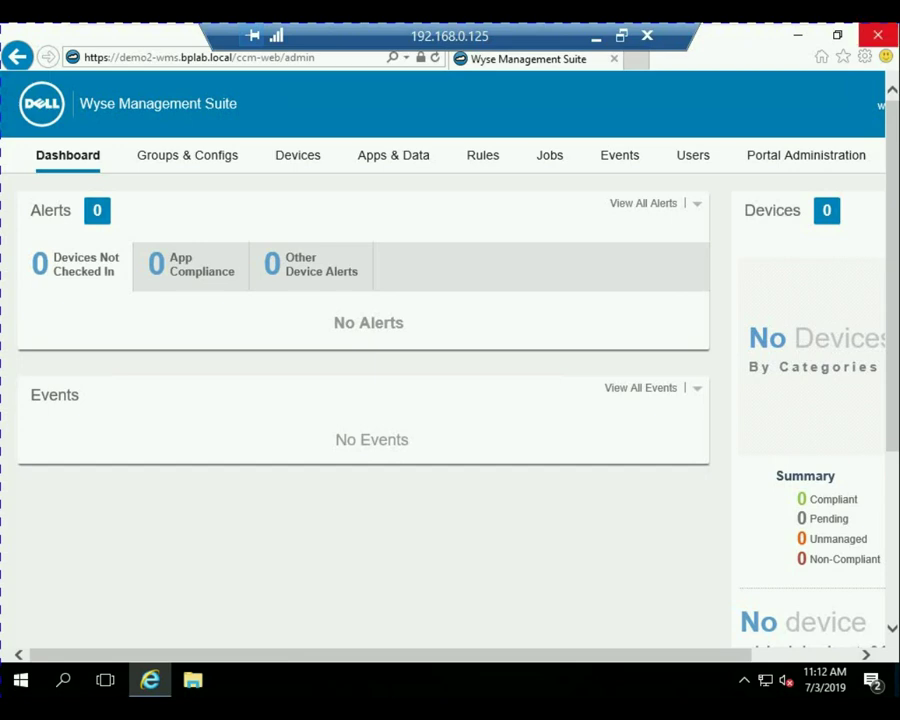
click(878, 35)
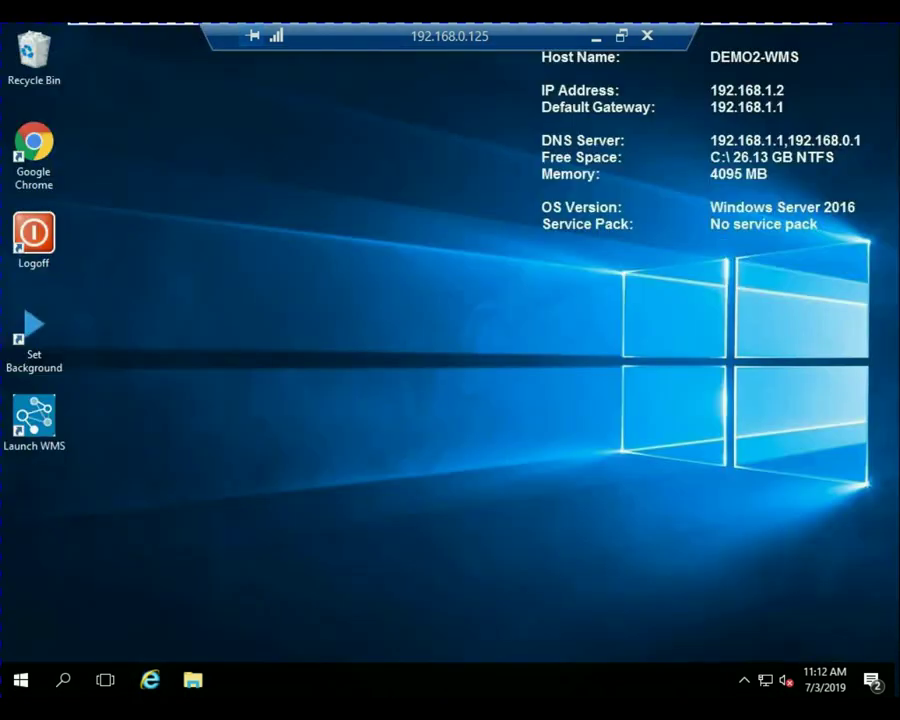